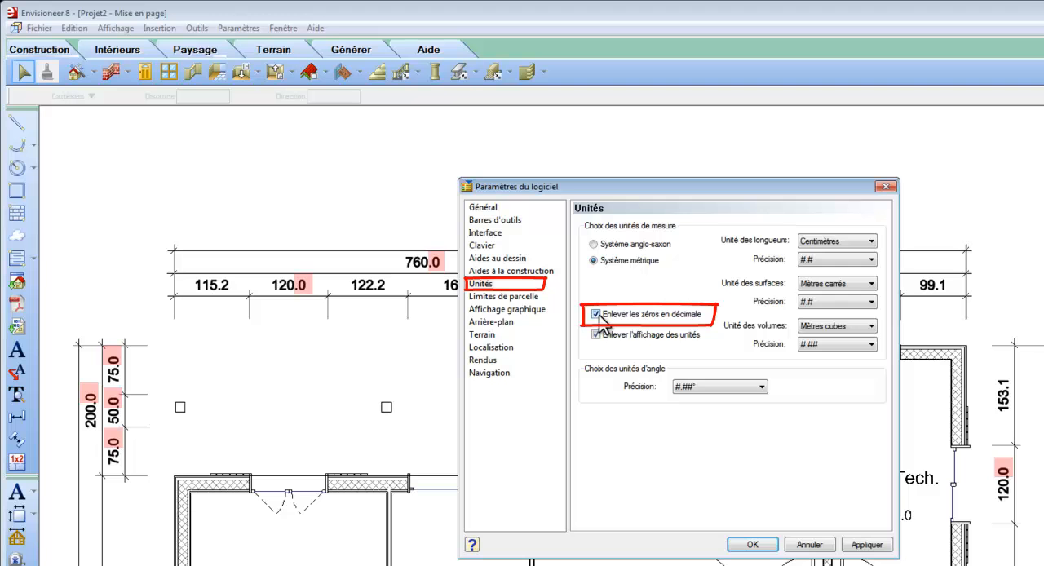
Apply the software's unit settings with the option to remove decimal zeros enabled
left_click(757, 544)
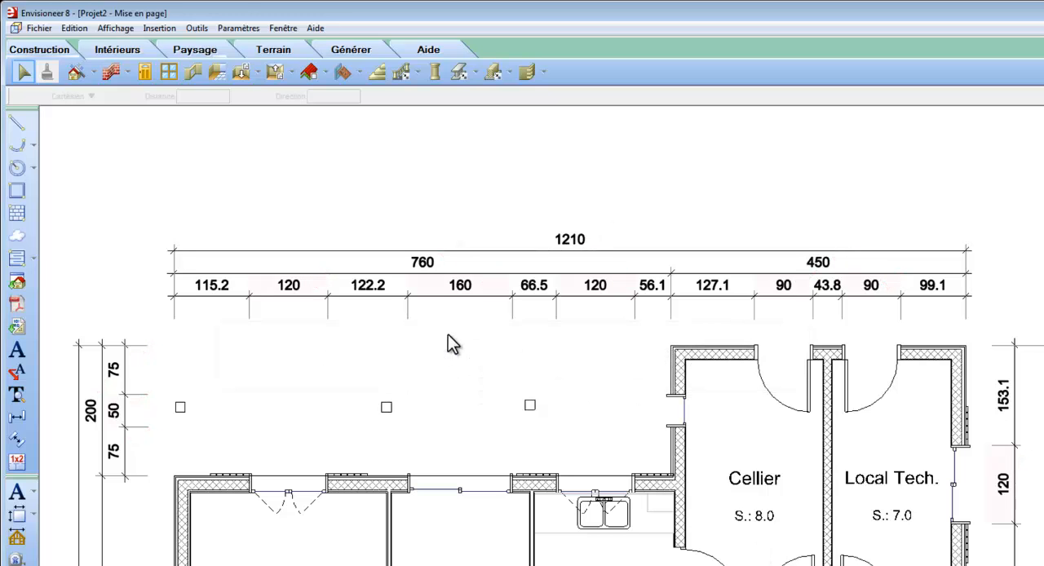
Configure the exterior dimension style to include opening heights, using / (barre de division) as the width/height separator
left_click(242, 28)
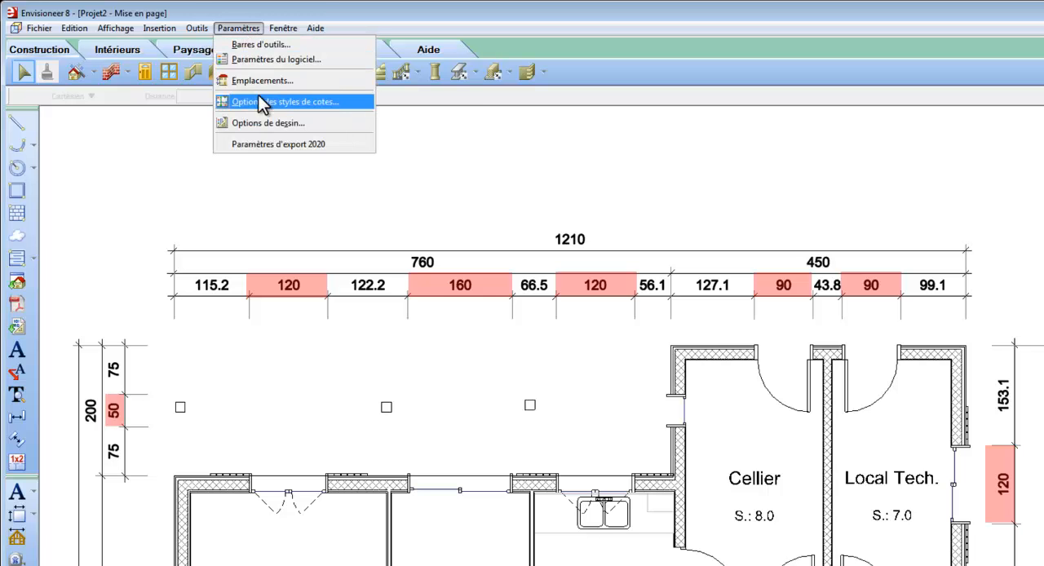
left_click(343, 105)
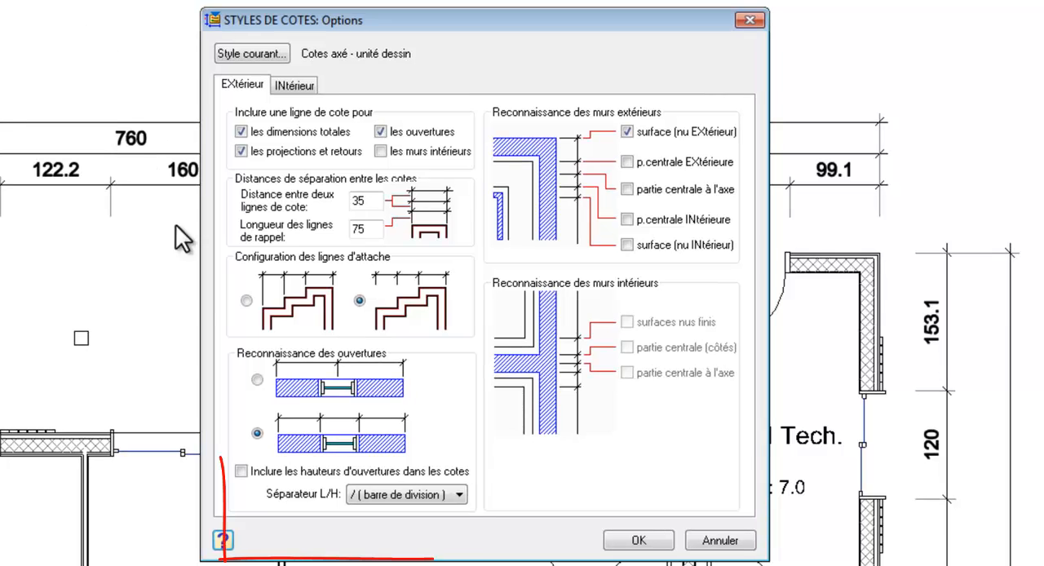
left_click(241, 472)
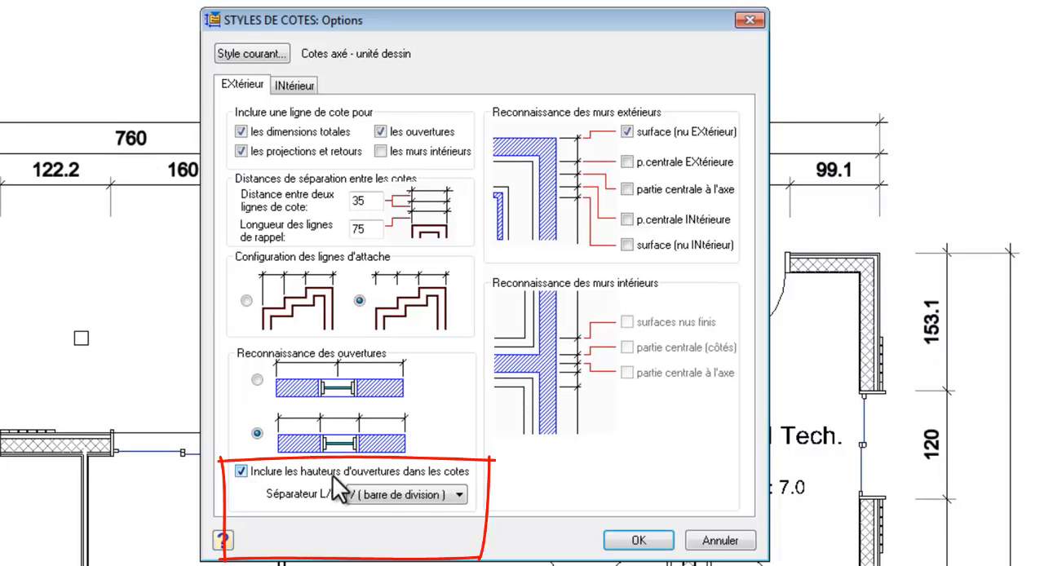
left_click(460, 493)
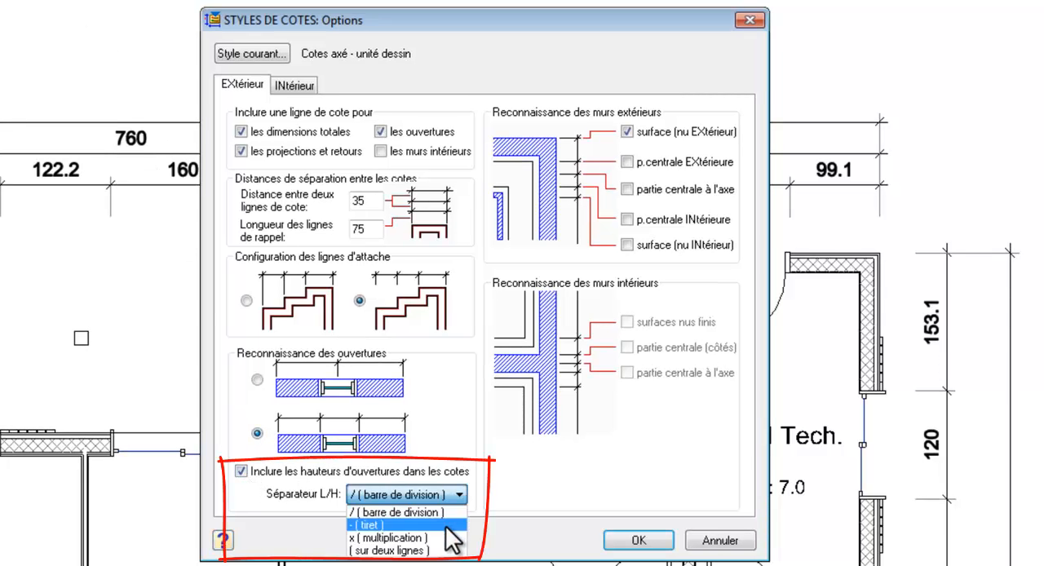
left_click(450, 508)
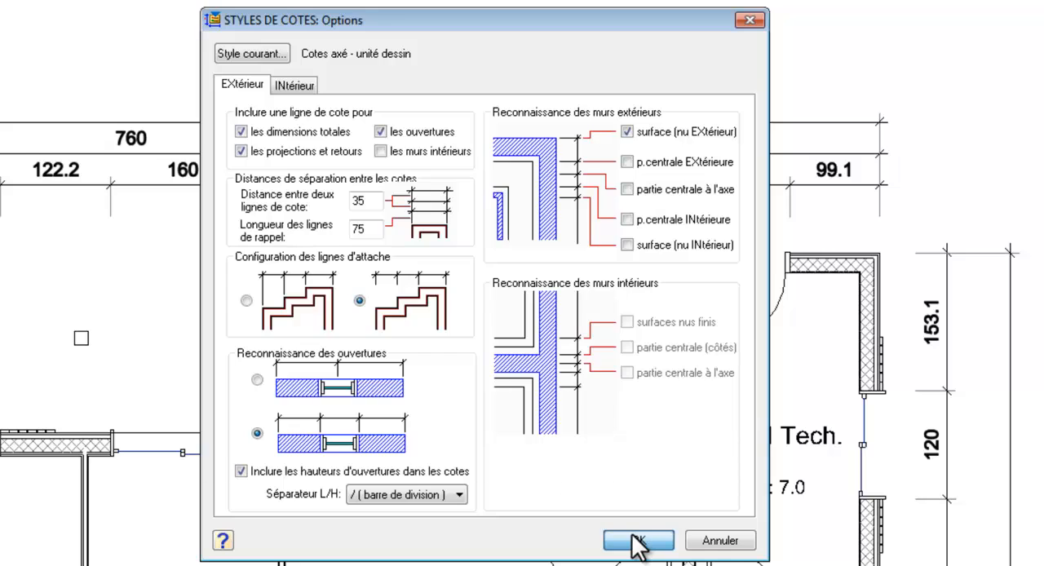
left_click(637, 541)
Regenerate the automatic exterior dimensions of the plan, agreeing to delete all existing exterior dimensions
left_click(190, 27)
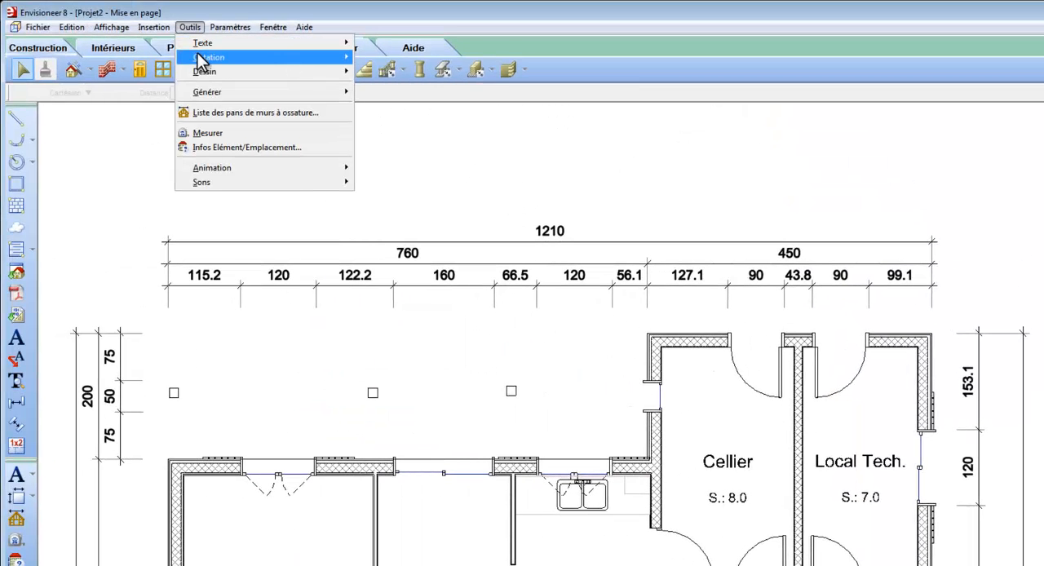
mouse_move(204, 59)
left_click(384, 62)
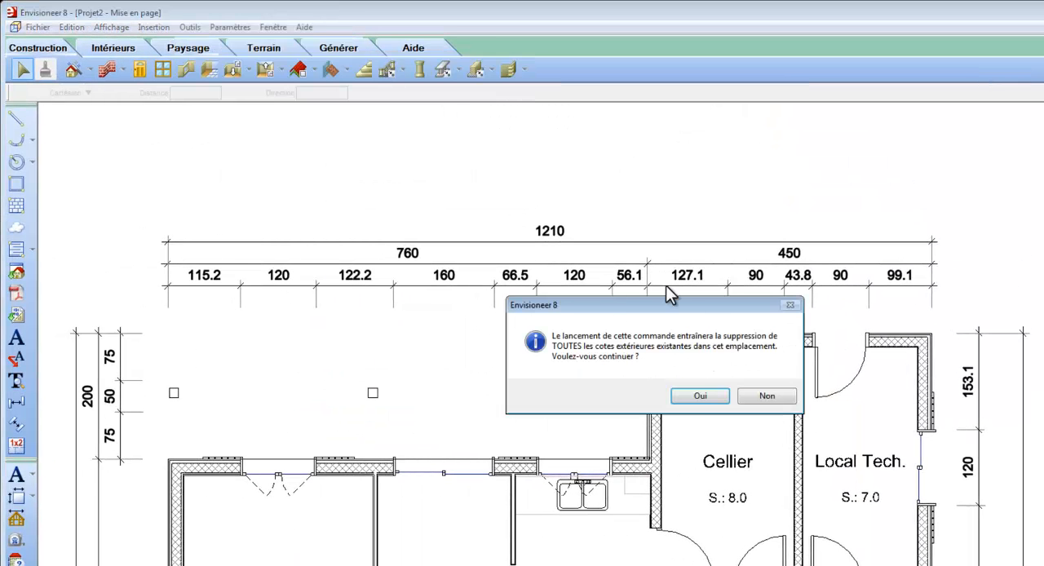
left_click(699, 398)
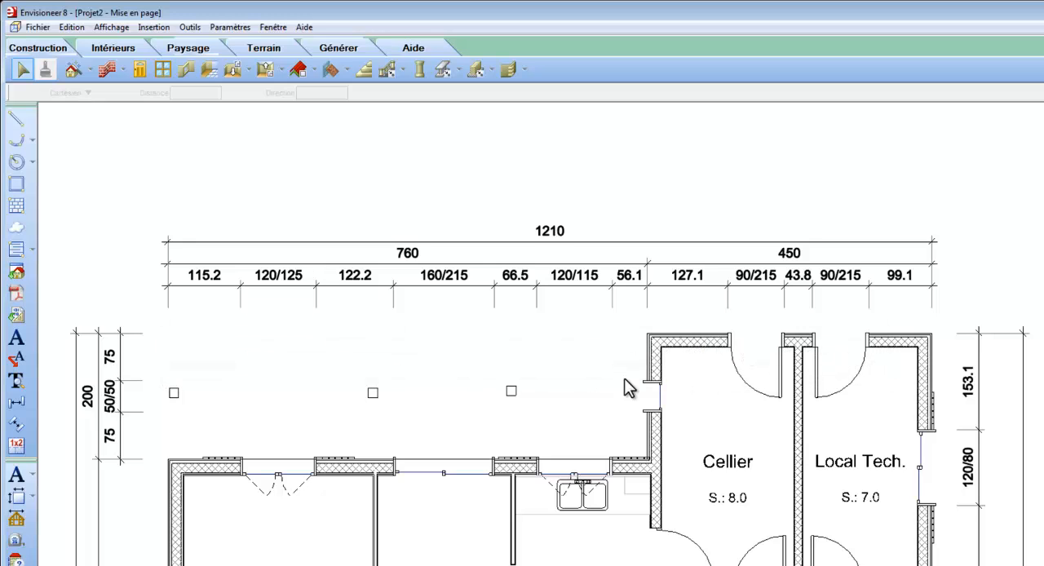
Dimension the horizontal distances from the first to the second post and from the second to the third post
left_click(16, 402)
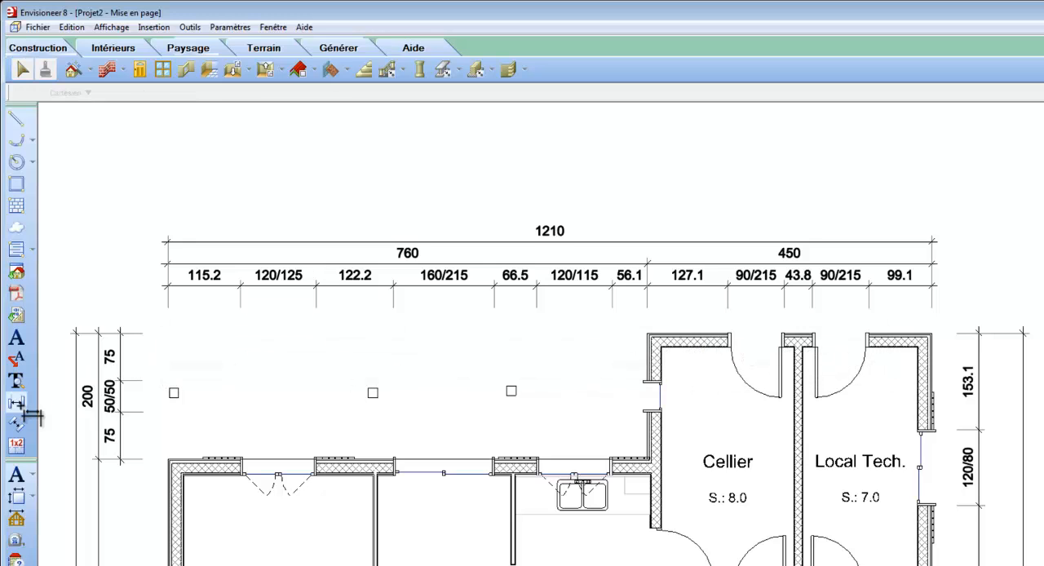
left_click(174, 393)
left_click(373, 393)
left_click(380, 364)
left_click(373, 393)
left_click(512, 392)
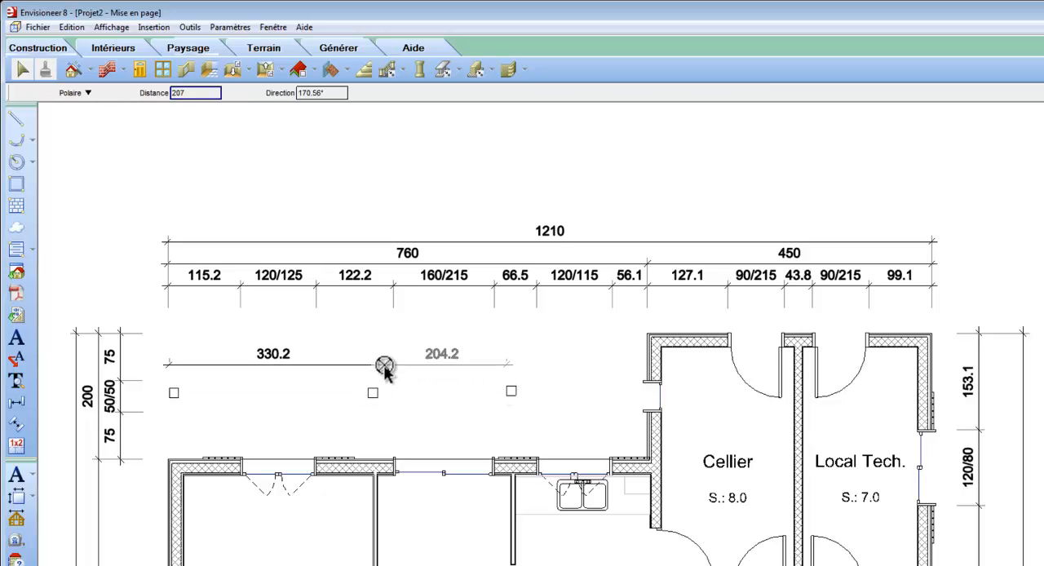
left_click(425, 372)
Dimension the horizontal distance from the third post to the outer corner of the Cellier wall
left_click(512, 391)
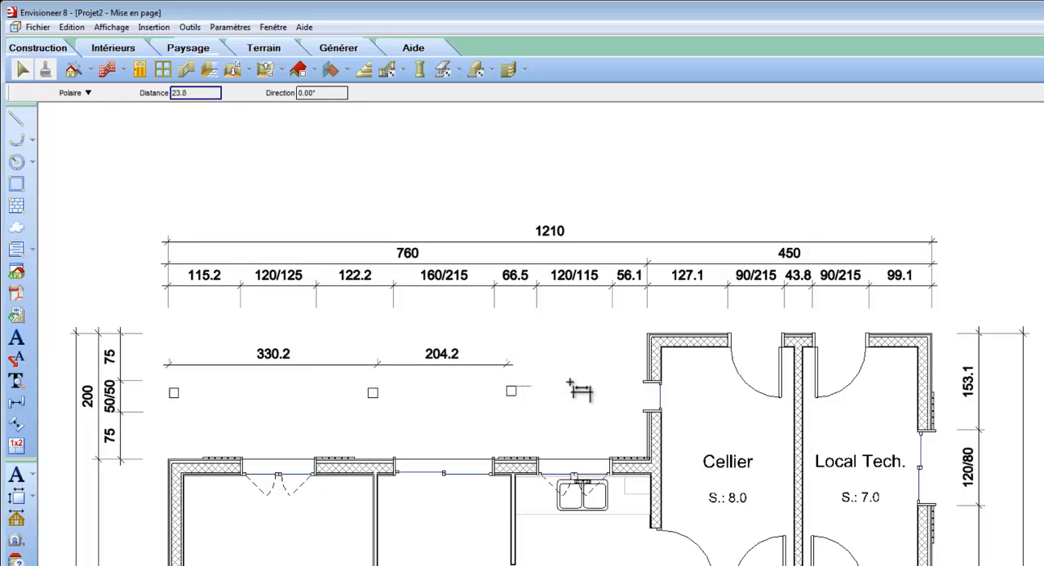
left_click(645, 335)
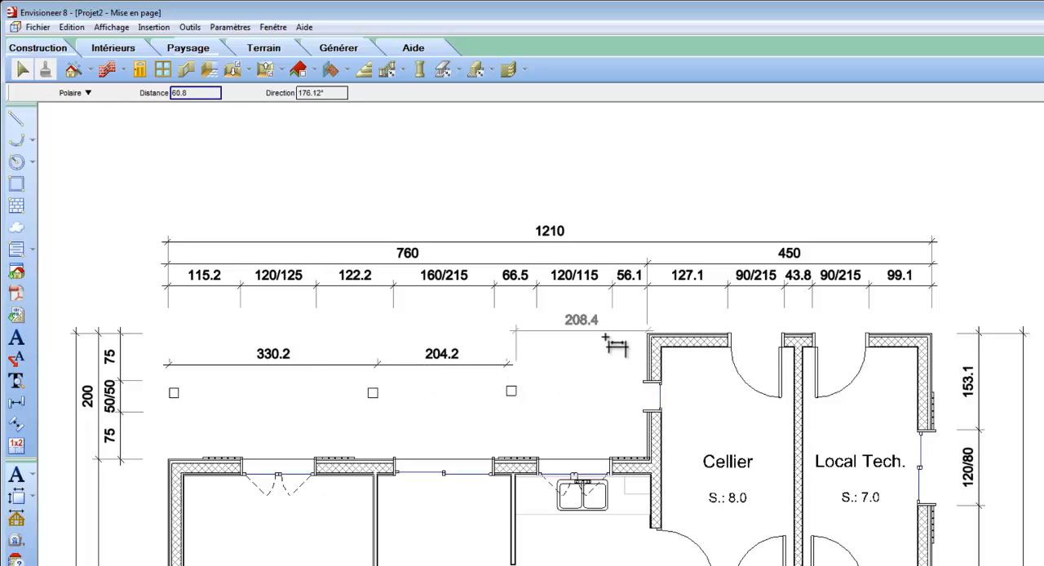
left_click(604, 344)
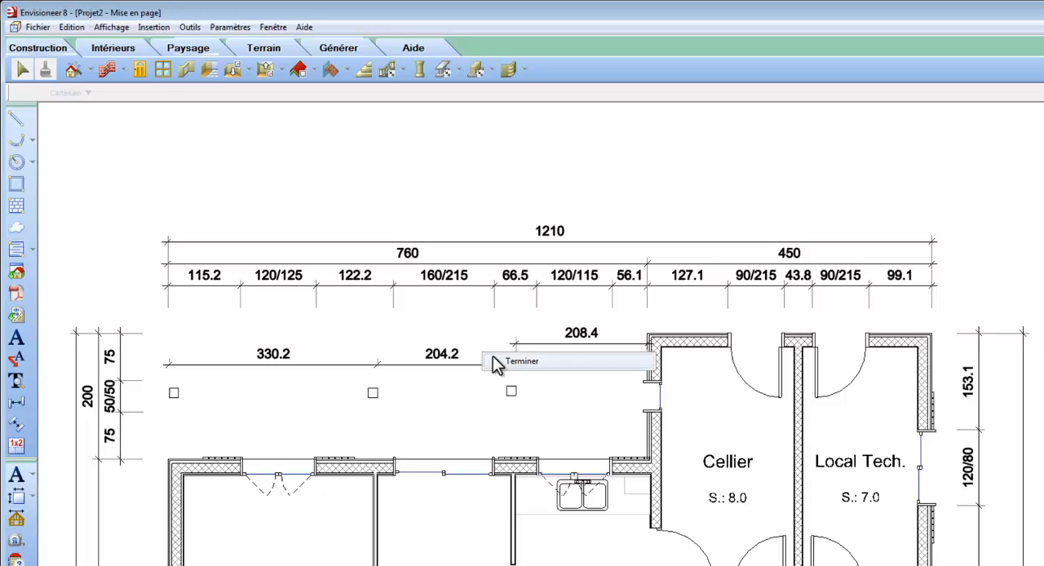
Align the dimension line running to the Cellier wall with the one between the second and third posts
scroll(501, 366, "up", 4)
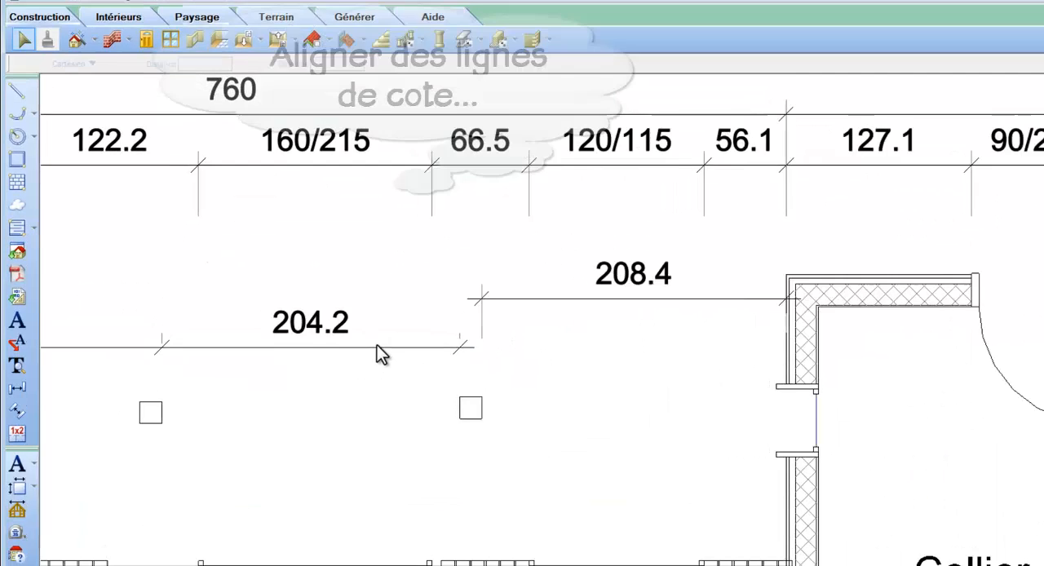
left_click(363, 371)
right_click(364, 362)
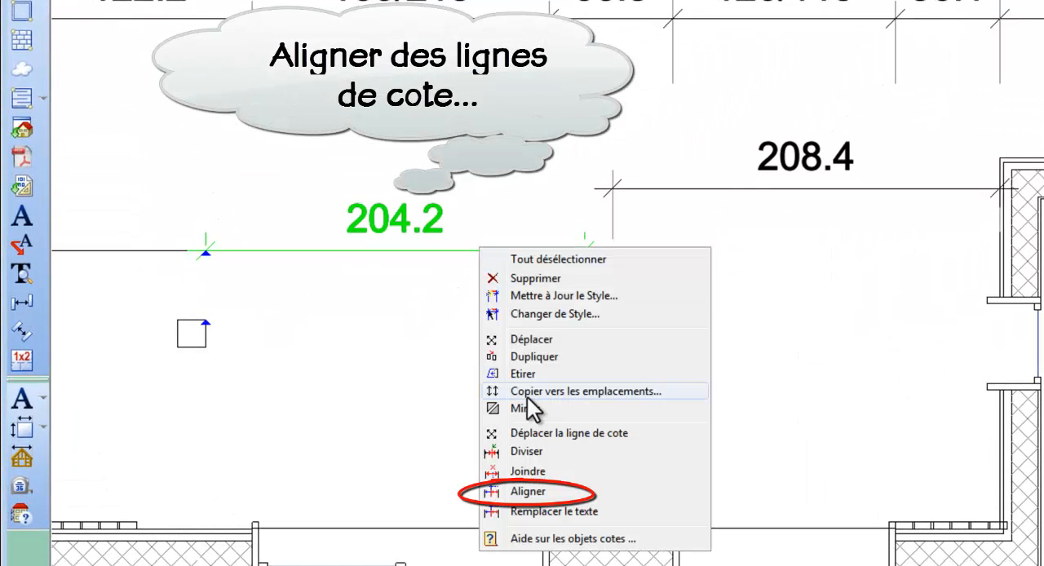
left_click(523, 490)
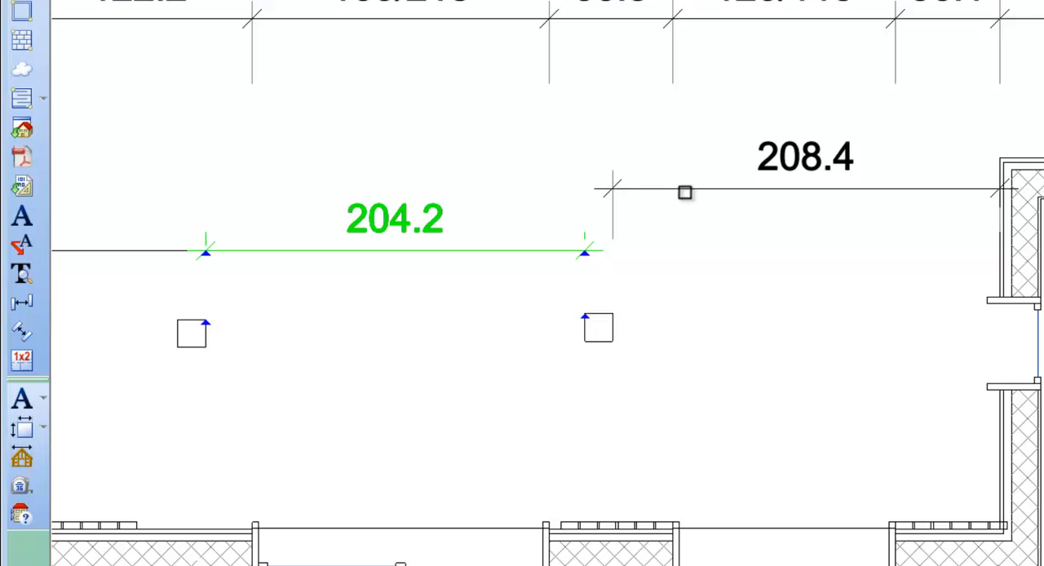
left_click(684, 190)
right_click(685, 191)
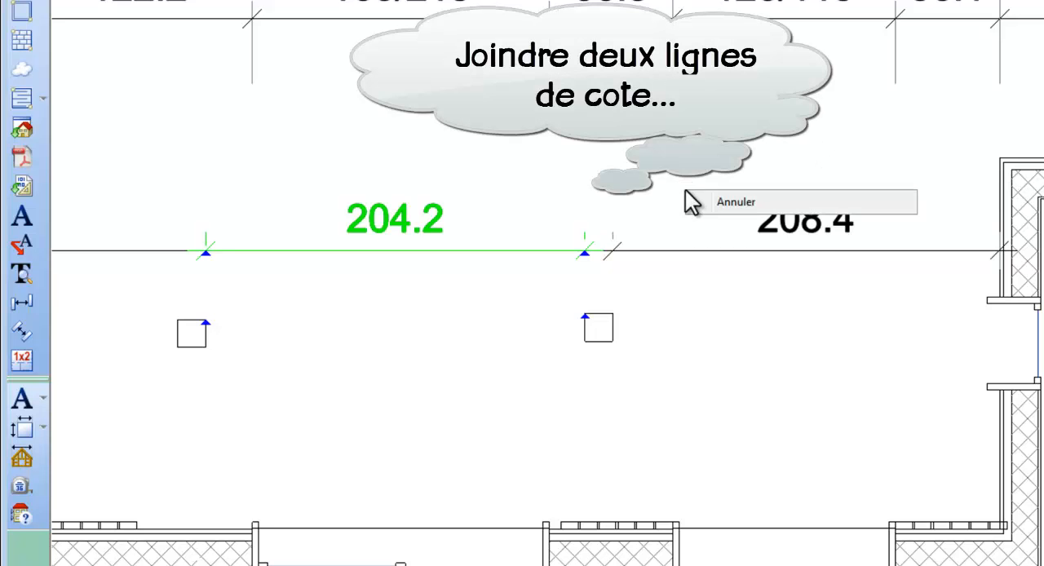
left_click(702, 199)
Join the dimension between the second and third posts with the dimension running to the Cellier wall
right_click(702, 199)
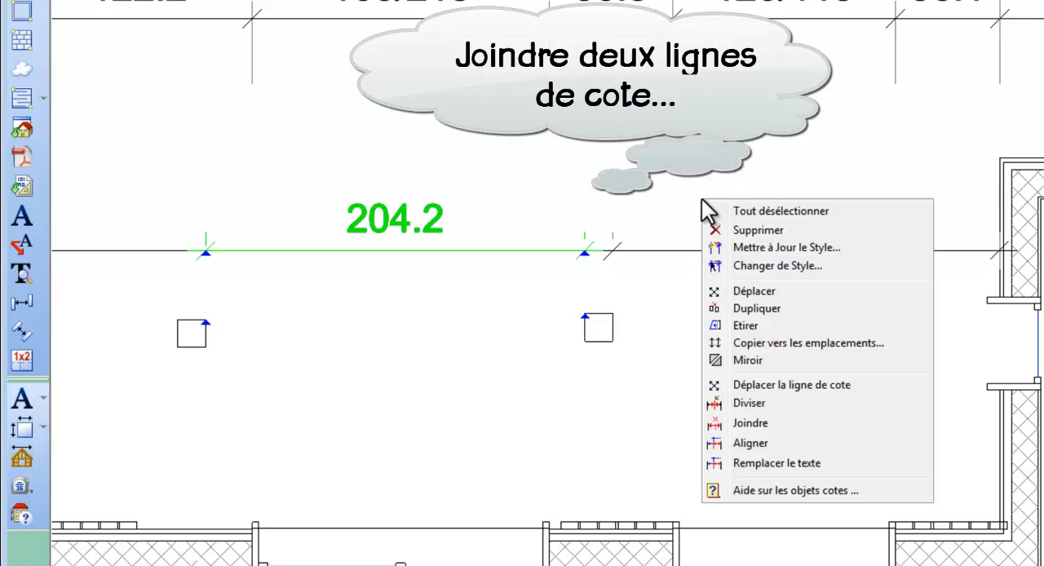
left_click(751, 424)
left_click(736, 250)
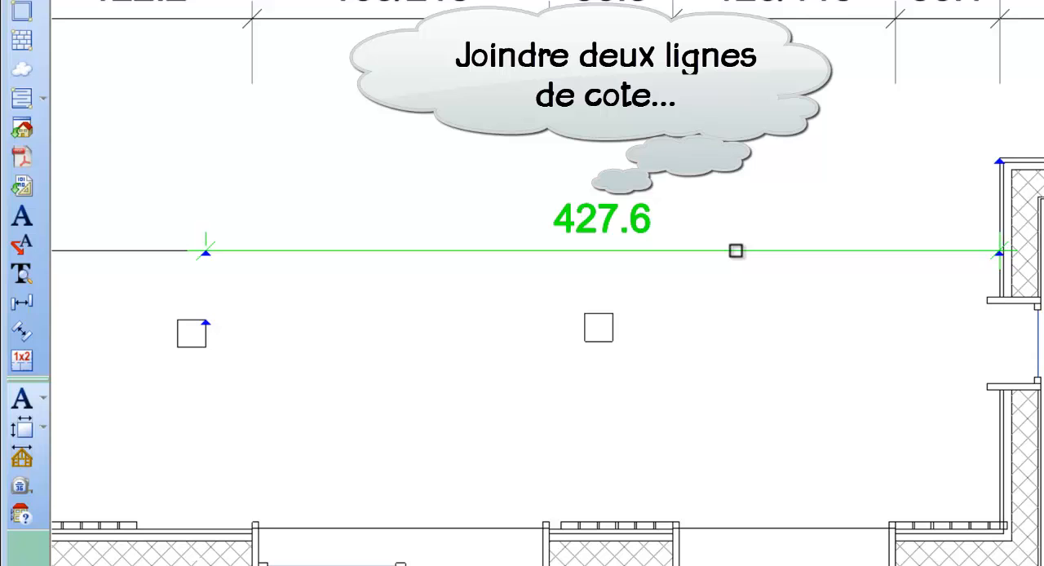
right_click(736, 252)
left_click(768, 267)
Divide the joined dimension line at both sides of the third post so the post's width is dimensioned separately
right_click(768, 267)
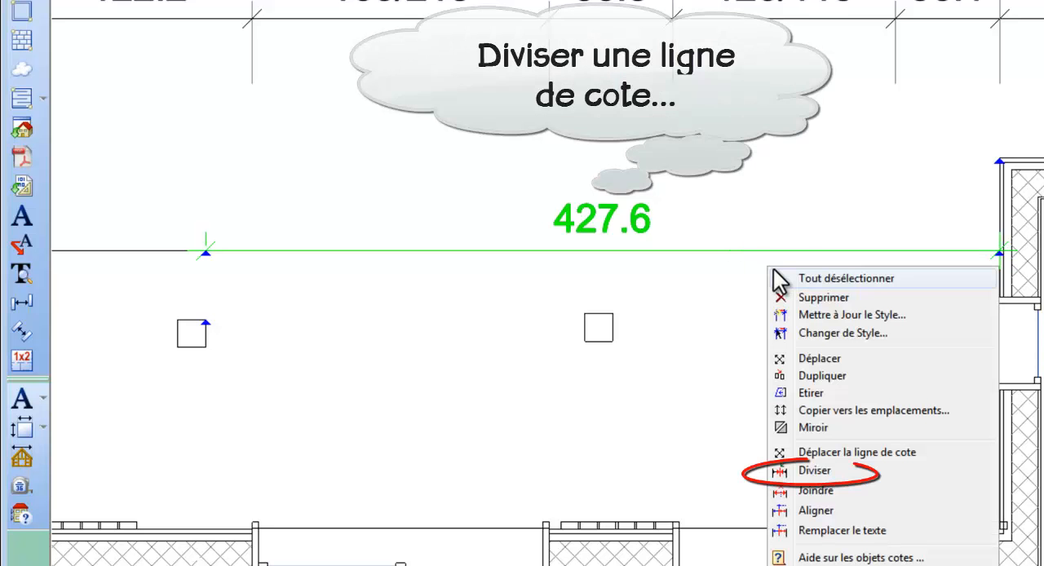
left_click(816, 471)
left_click(614, 317)
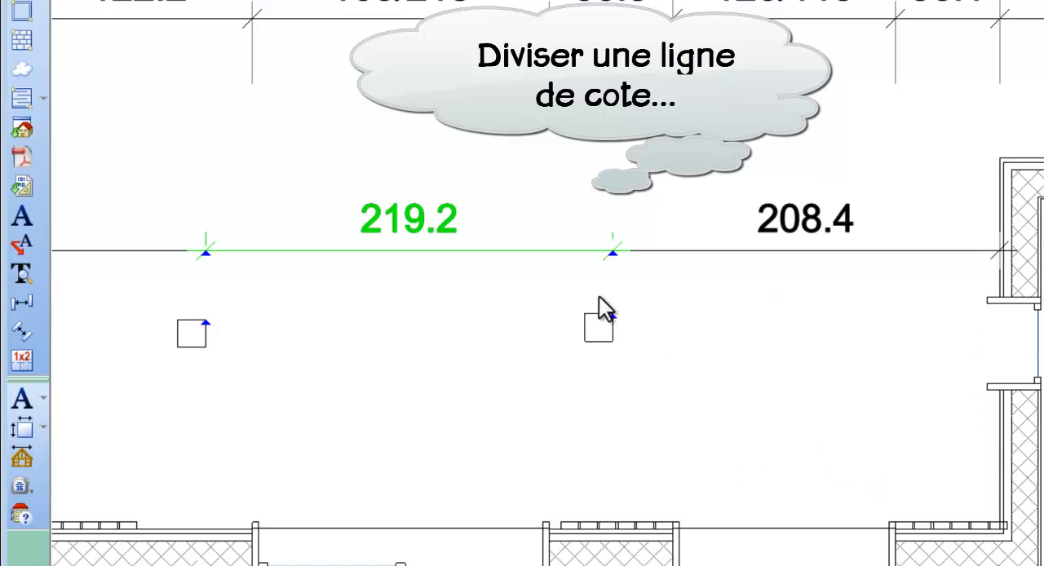
right_click(599, 297)
left_click(600, 499)
left_click(582, 321)
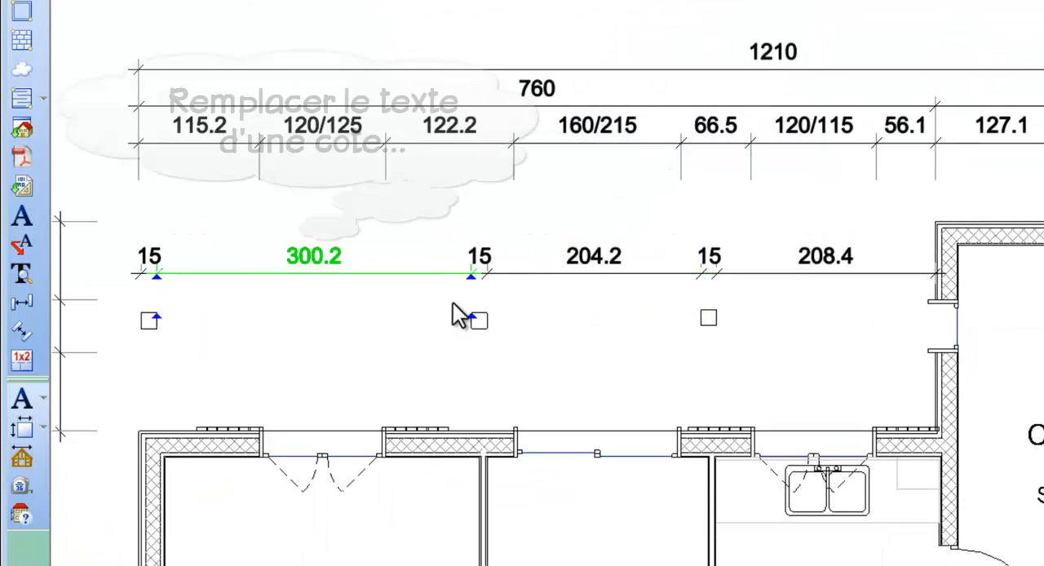
Replace the text of the dimension between the first and second posts with 300
right_click(333, 257)
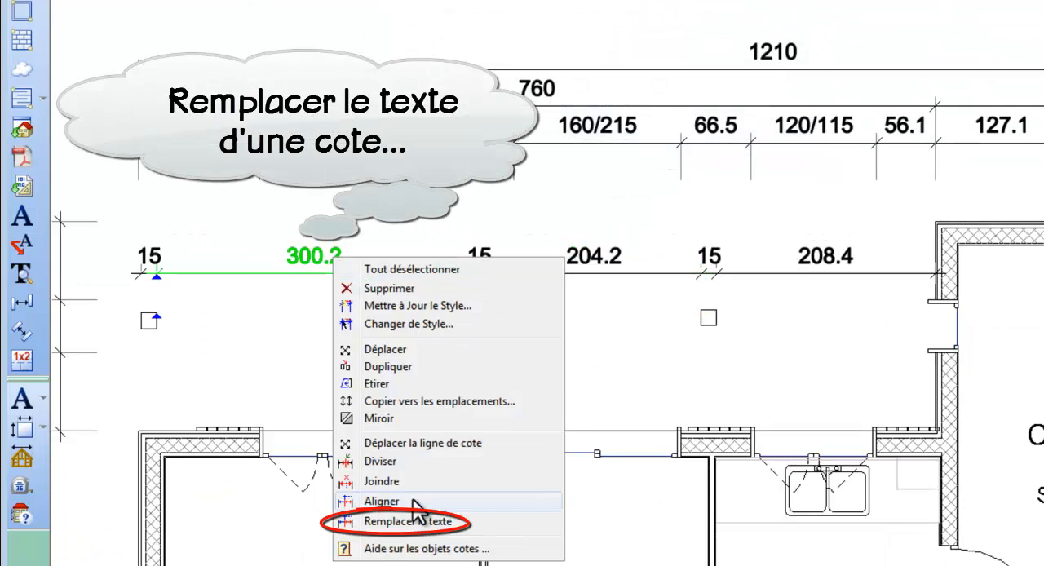
left_click(461, 526)
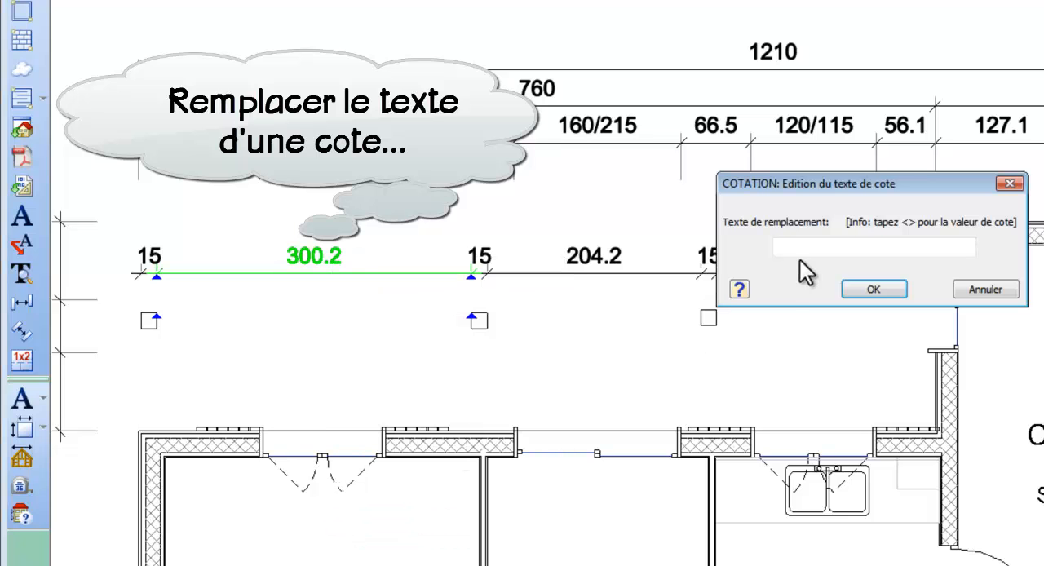
type("300")
left_click(866, 289)
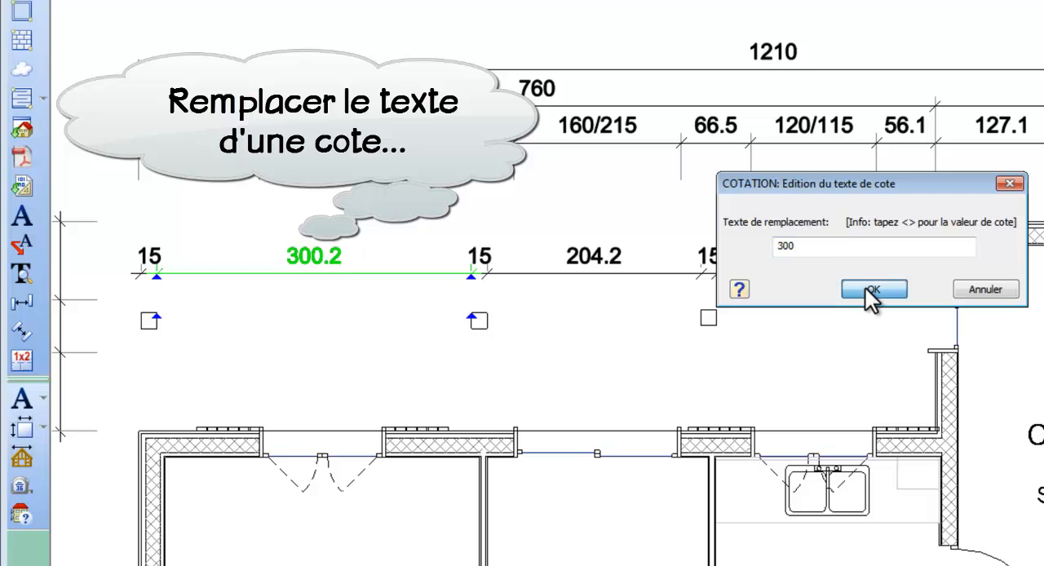
Replace the text of the dimension between the second and third posts with 204
right_click(606, 269)
left_click(674, 524)
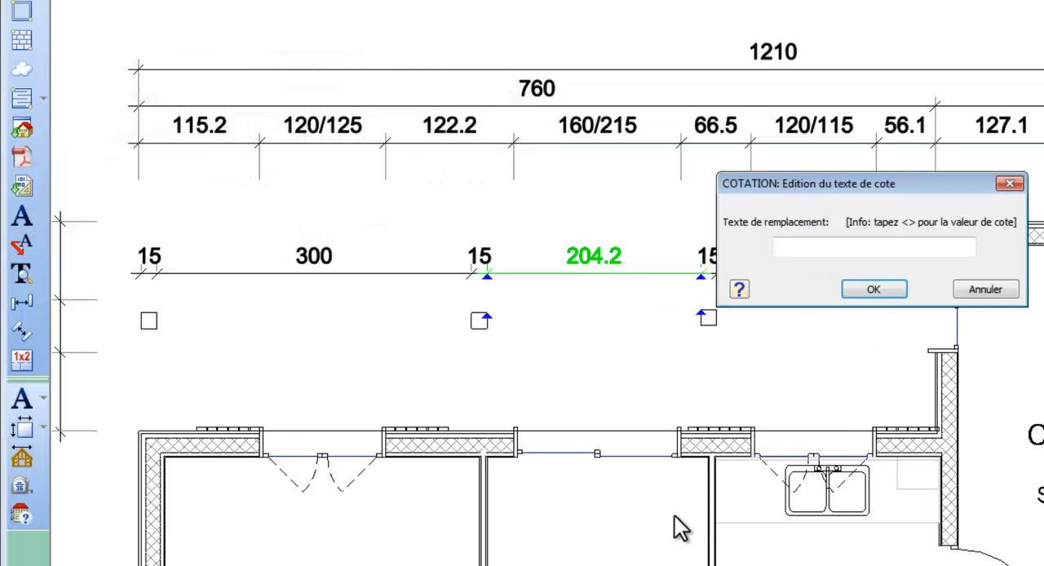
left_click(866, 249)
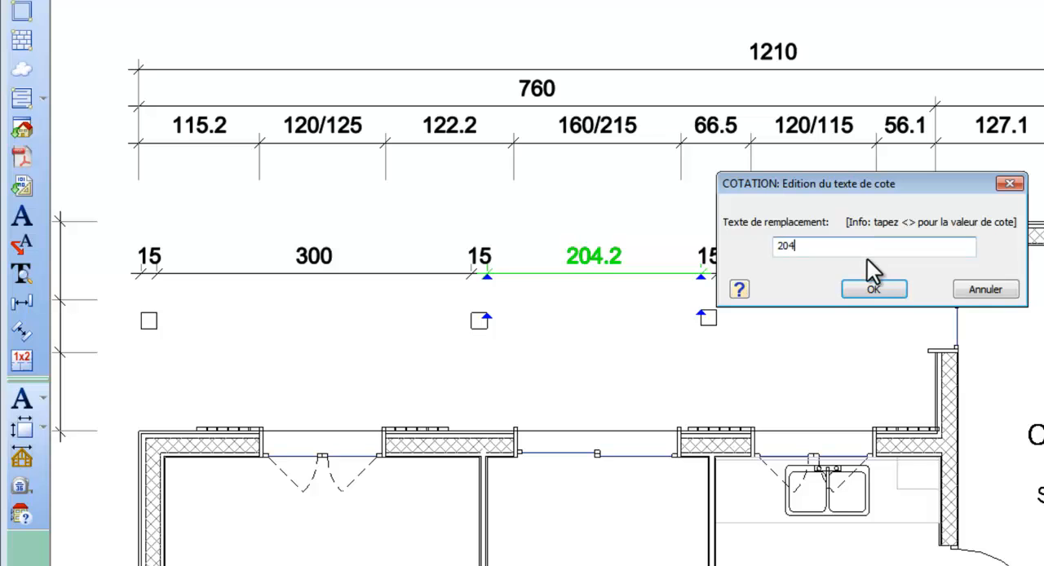
left_click(870, 289)
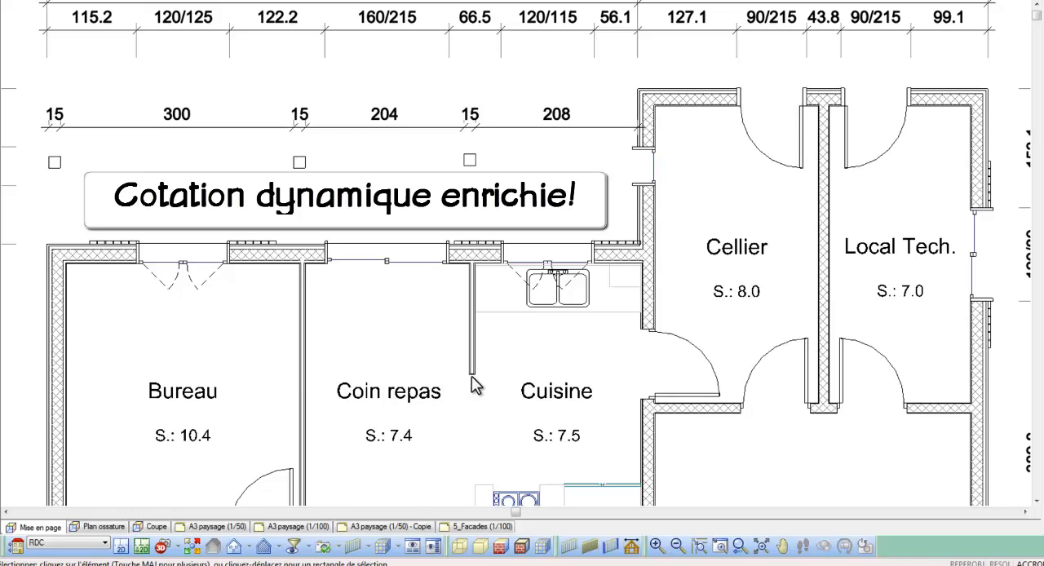
Set the length of the partition between Coin repas and Cuisine to 90 through its dynamic dimension, moving its free lower end
left_click(472, 374)
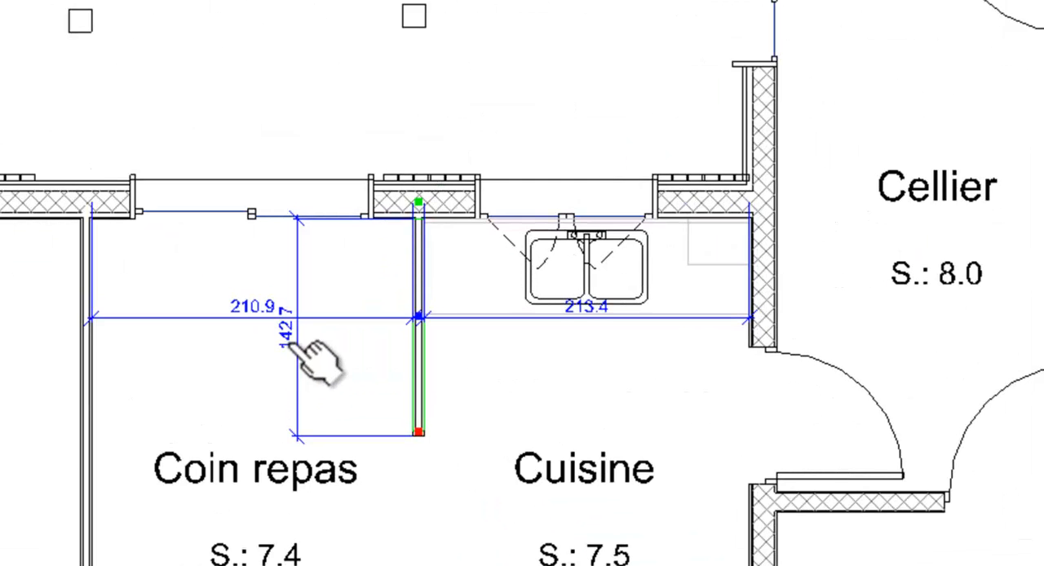
left_click(405, 325)
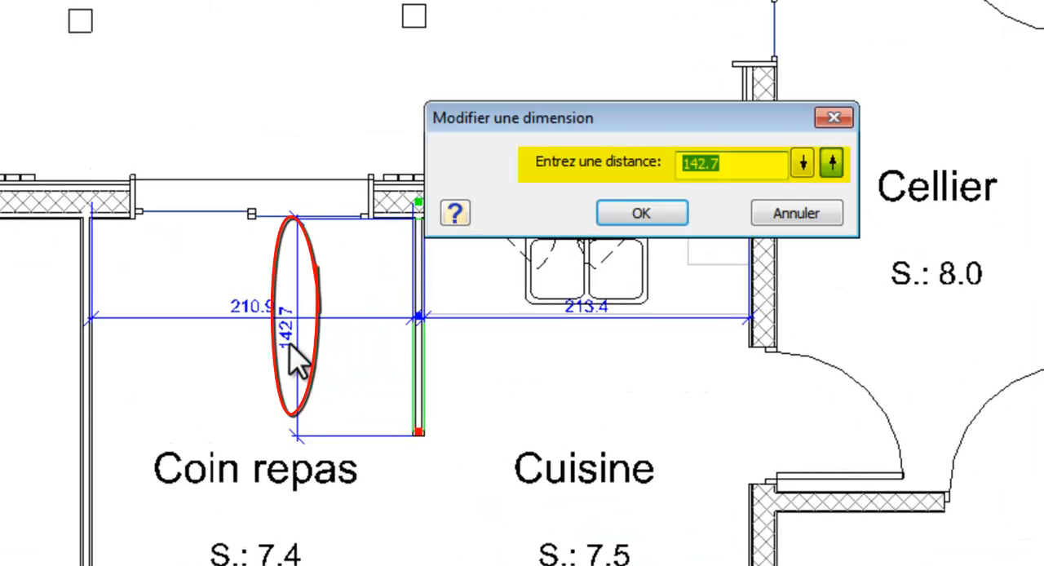
type("90")
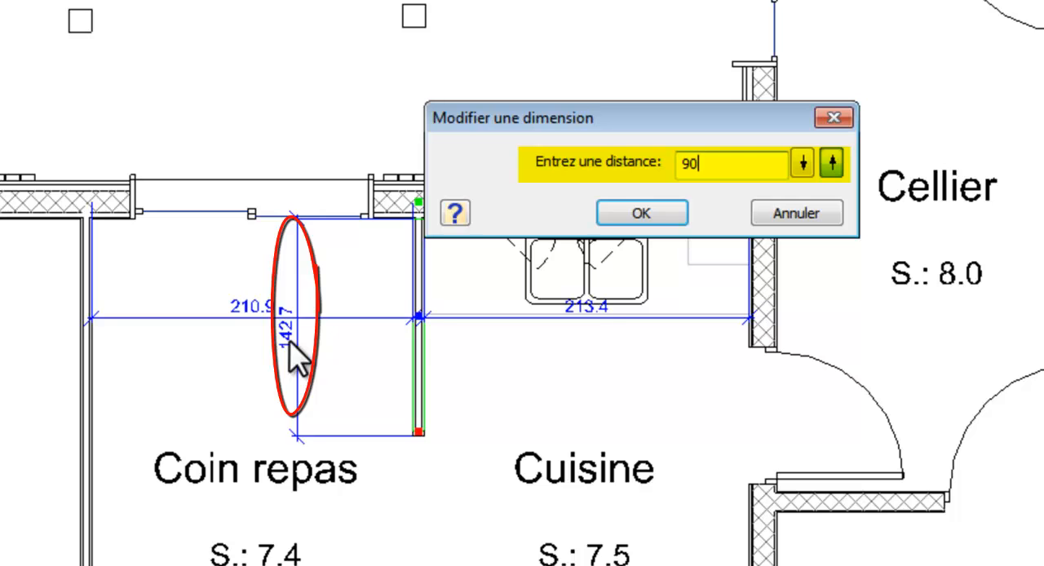
left_click(803, 163)
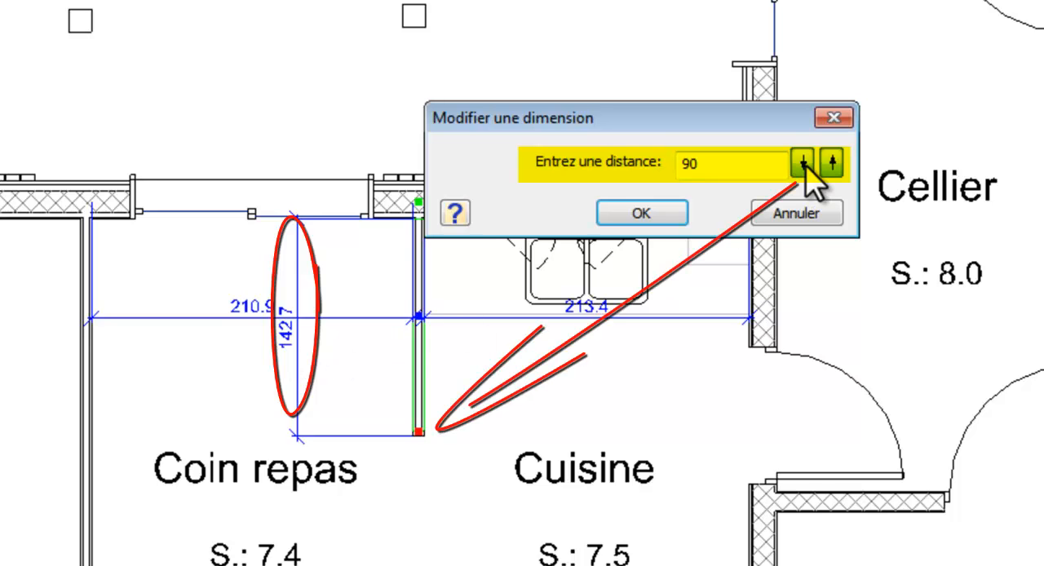
left_click(665, 208)
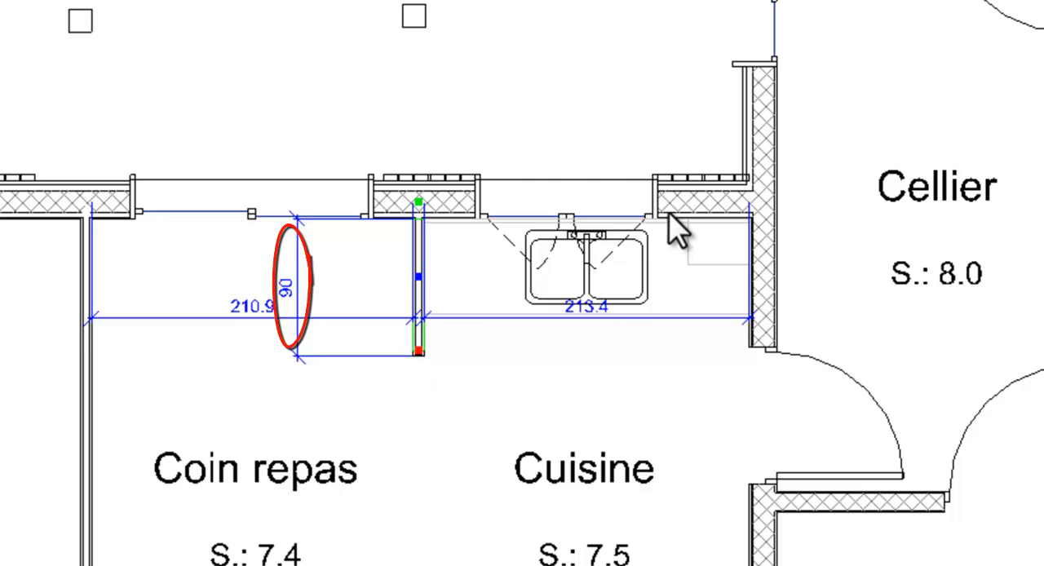
Set the distance between the partition and the Cellier wall to 215 through its dynamic dimension
left_click(591, 315)
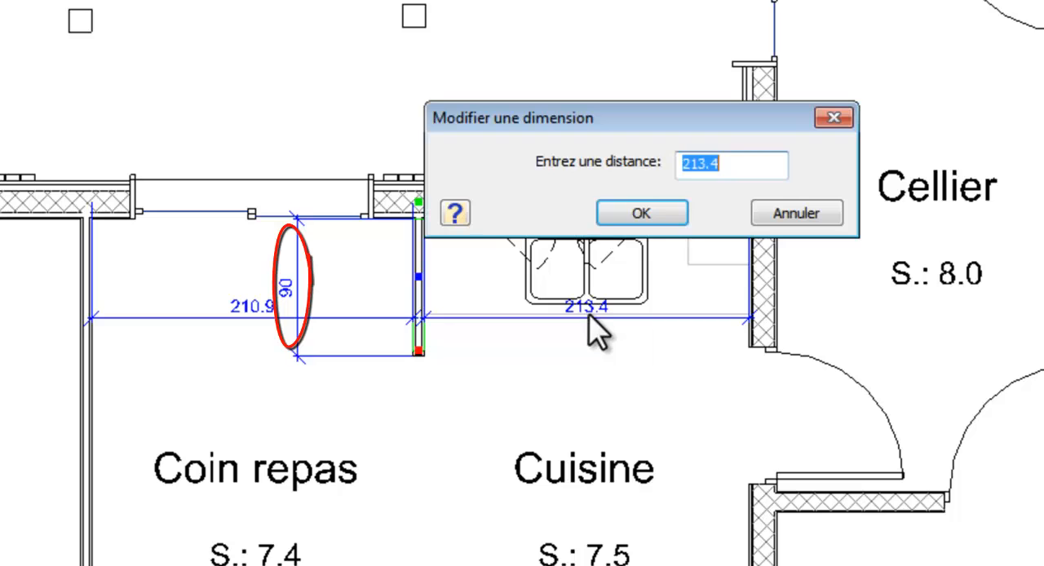
type("215")
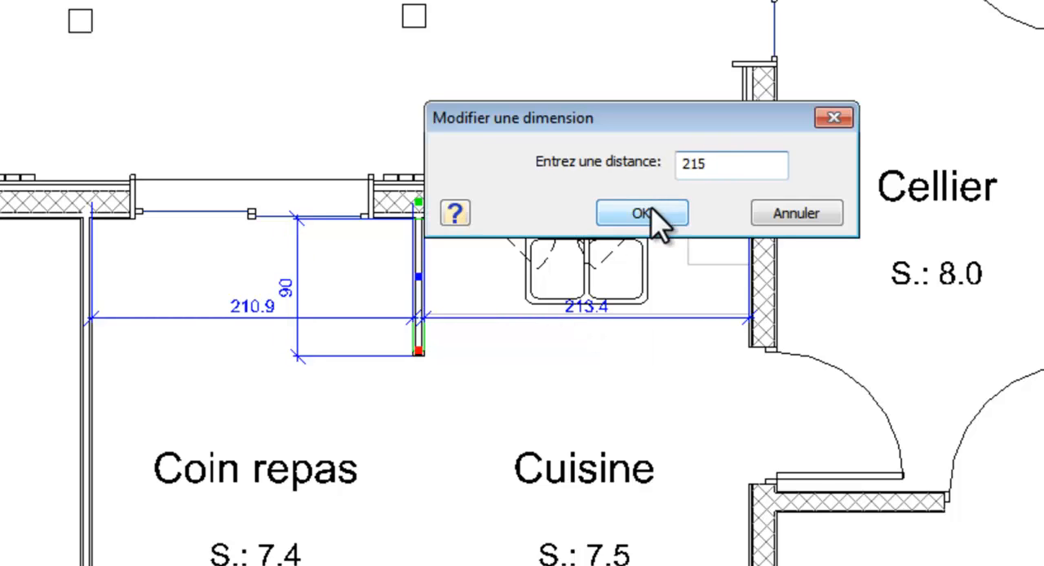
left_click(645, 214)
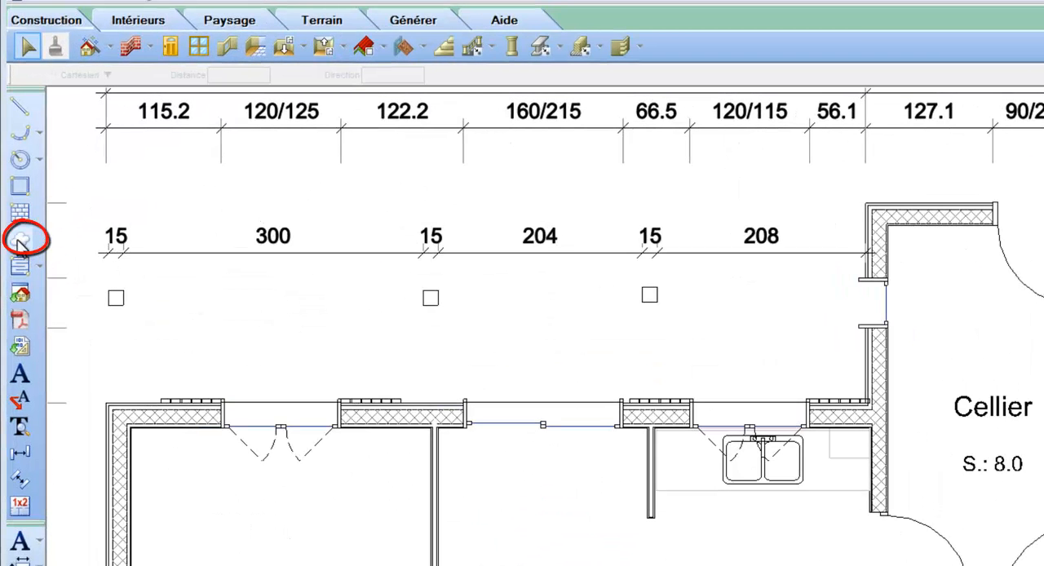
Draw a closed revision cloud around the upper part of Coin repas and Cuisine, including the third post and the sink
left_click(20, 239)
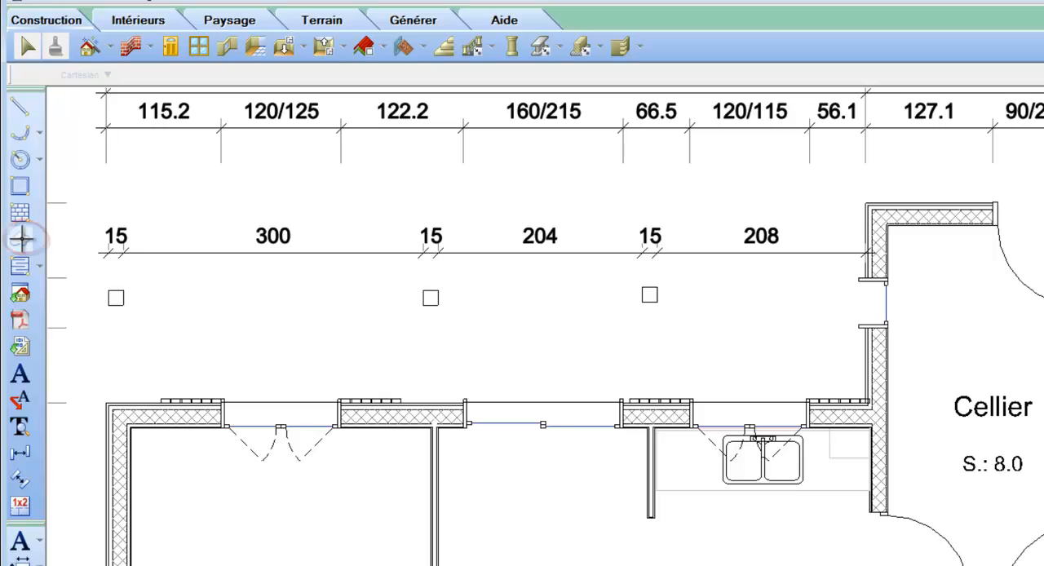
left_click(461, 451)
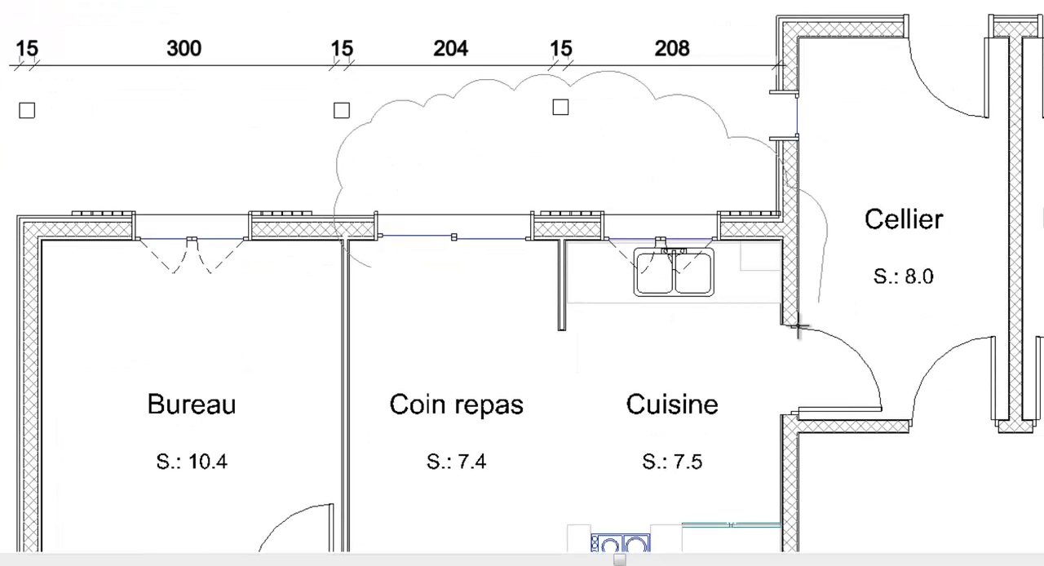
left_click(373, 270)
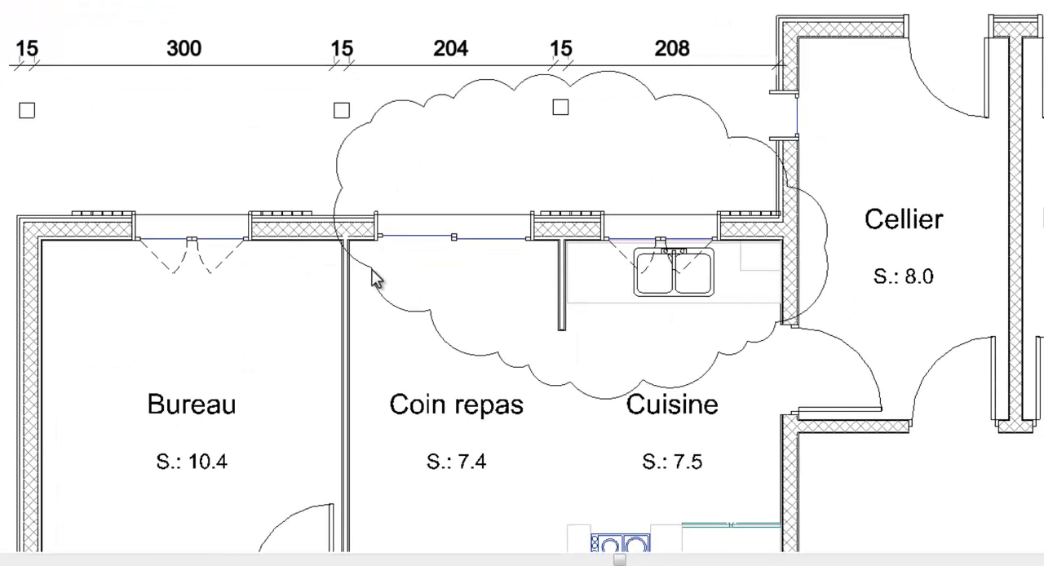
Fill the revision cloud with the Lignes 45° Echelle 10 hatch pattern
left_click(372, 269)
right_click(373, 270)
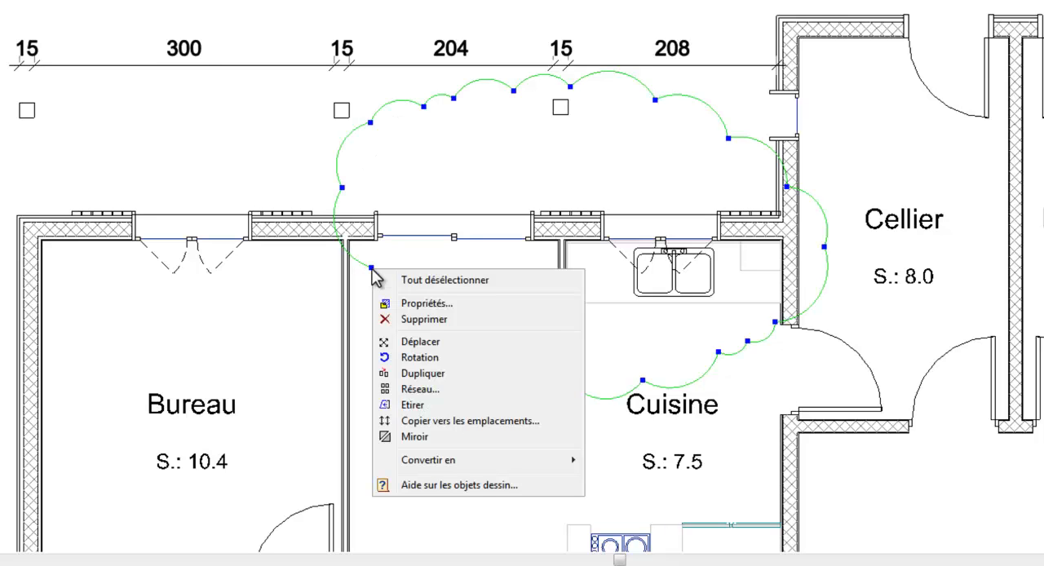
left_click(423, 305)
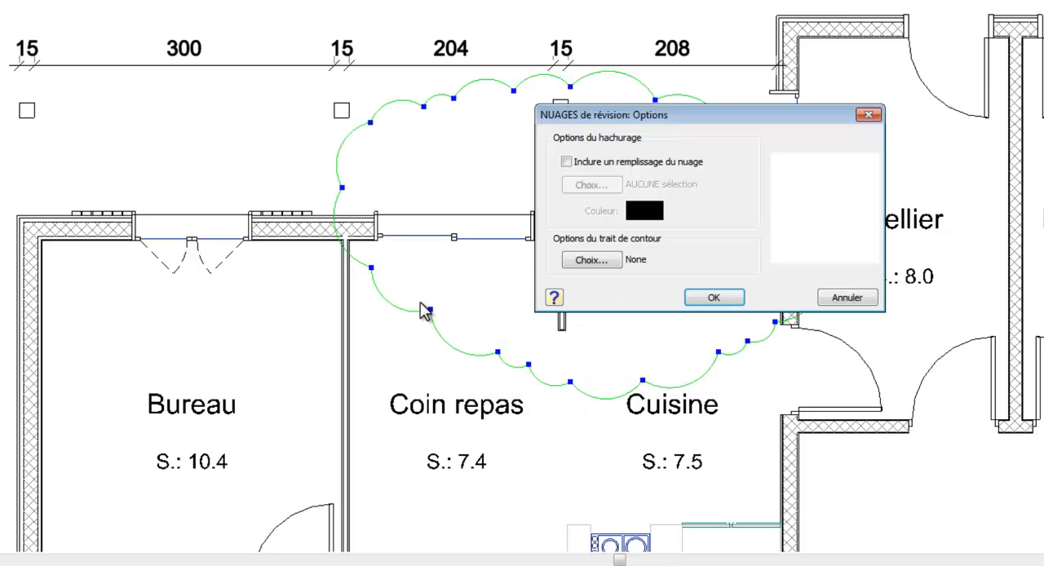
left_click(566, 162)
left_click(589, 185)
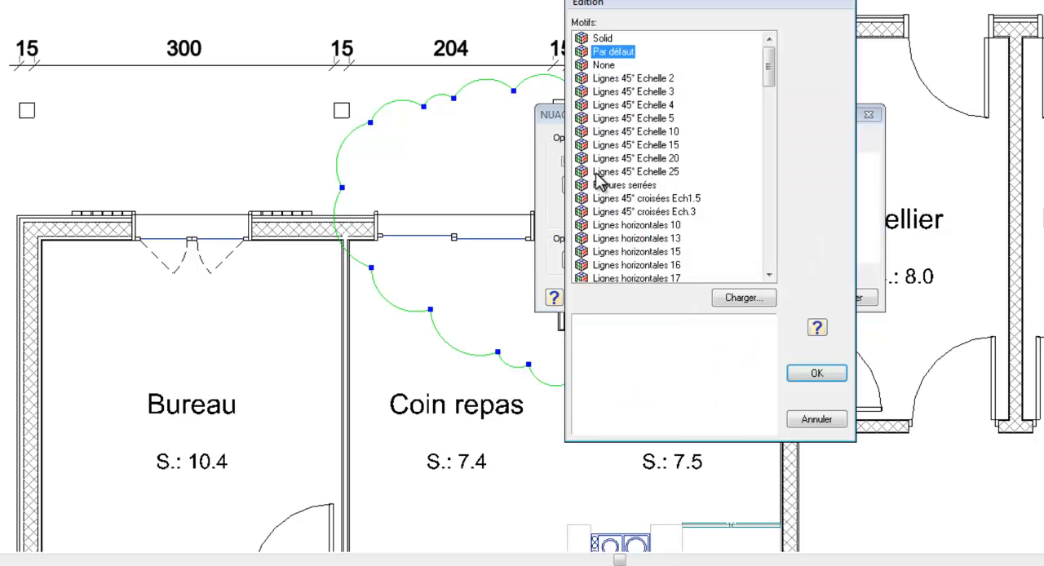
left_click(600, 186)
left_click(622, 132)
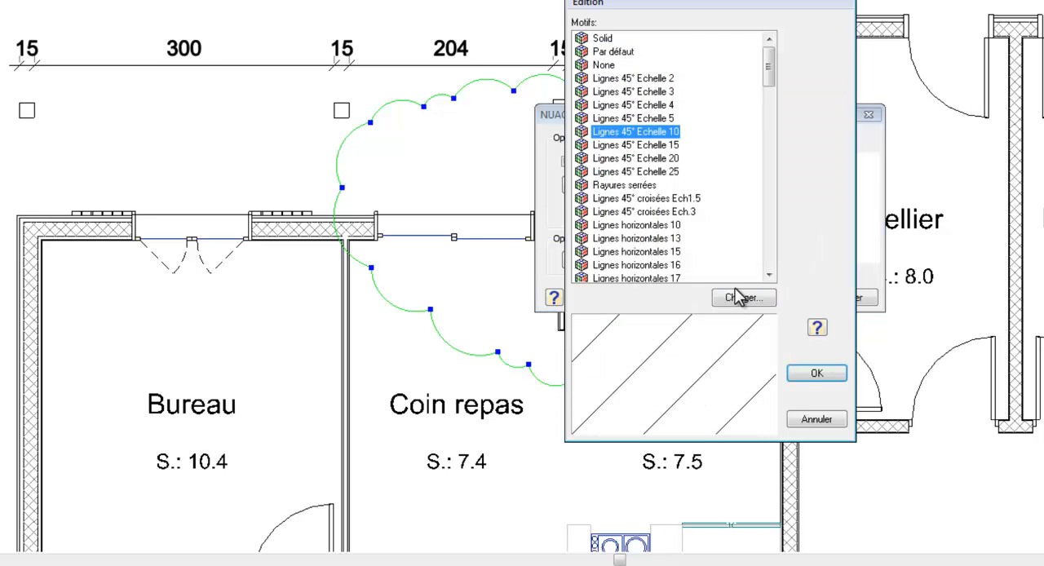
left_click(816, 373)
left_click(707, 299)
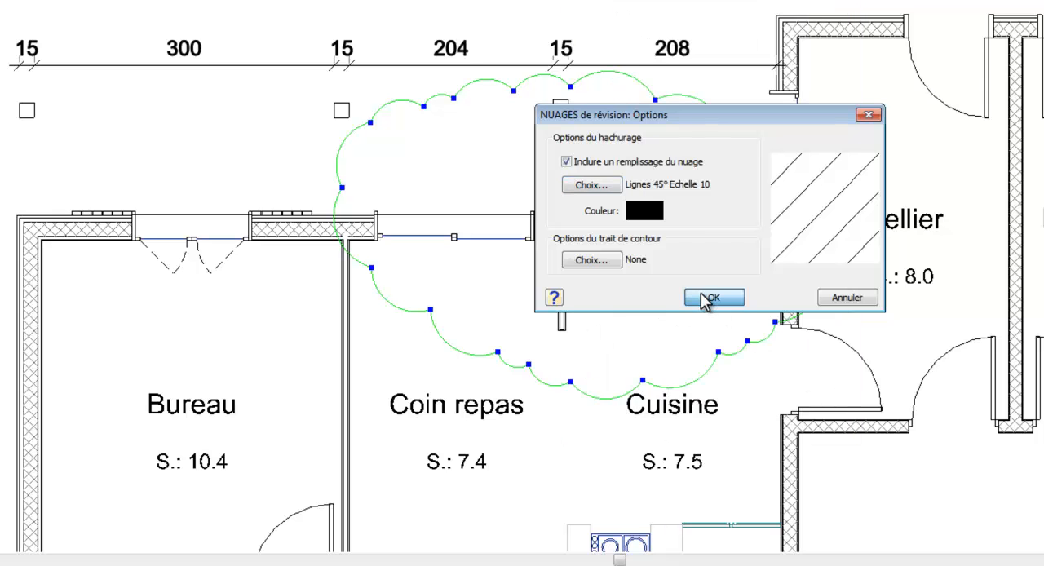
left_click(765, 361)
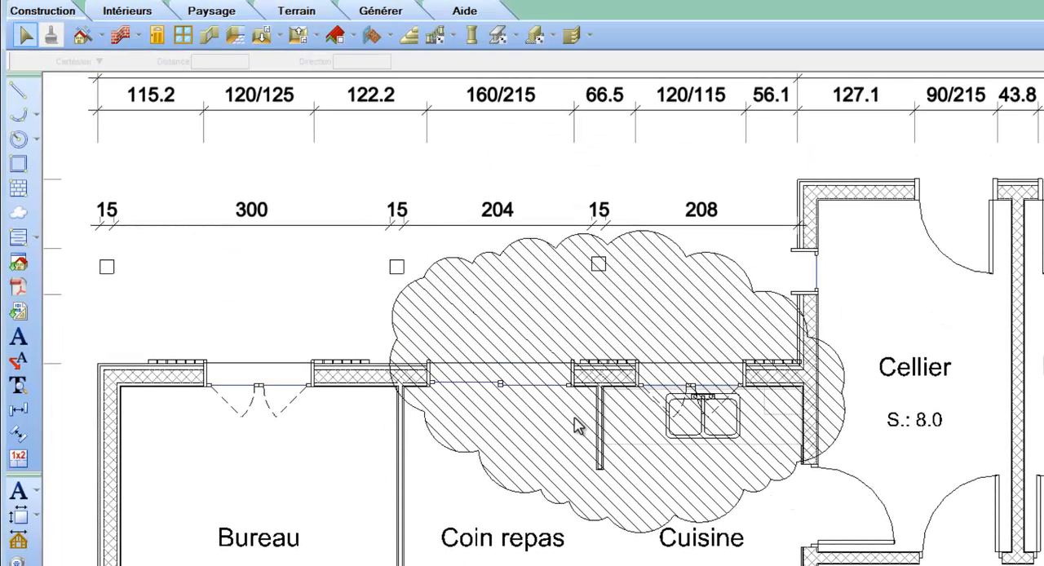
Write the note "A modifier.." with an adjusted text style and place it inside the hatched cloud
left_click(19, 336)
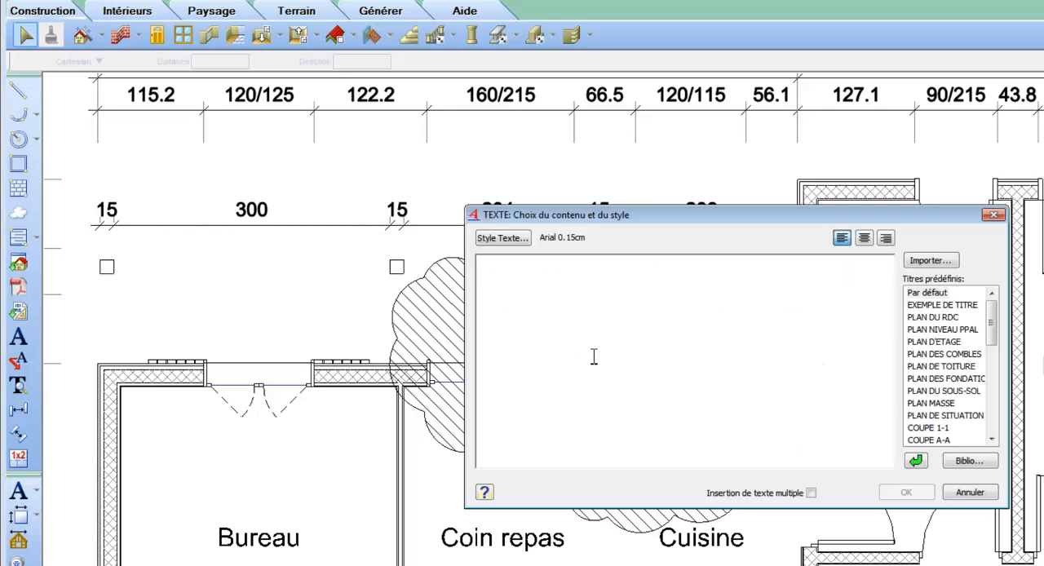
type("A modifier")
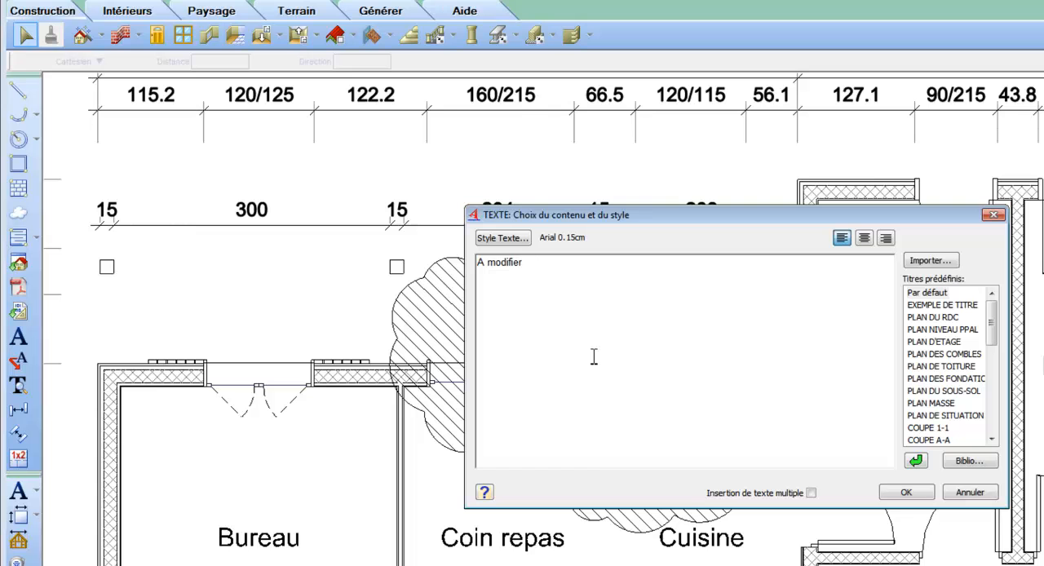
left_click_drag(594, 357, 480, 243)
left_click(483, 240)
left_click(655, 226)
left_click(834, 509)
left_click(906, 492)
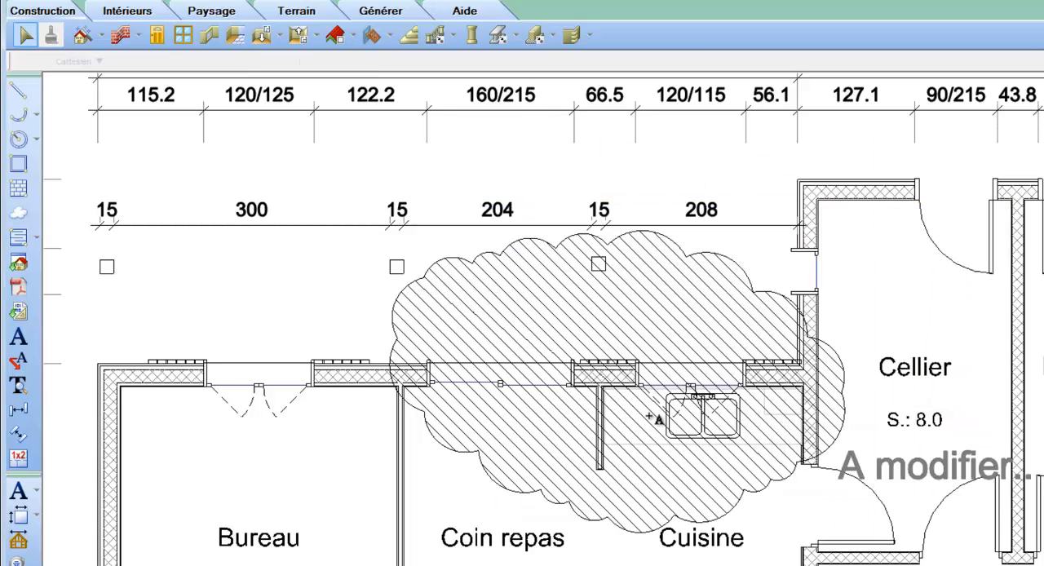
left_click(512, 324)
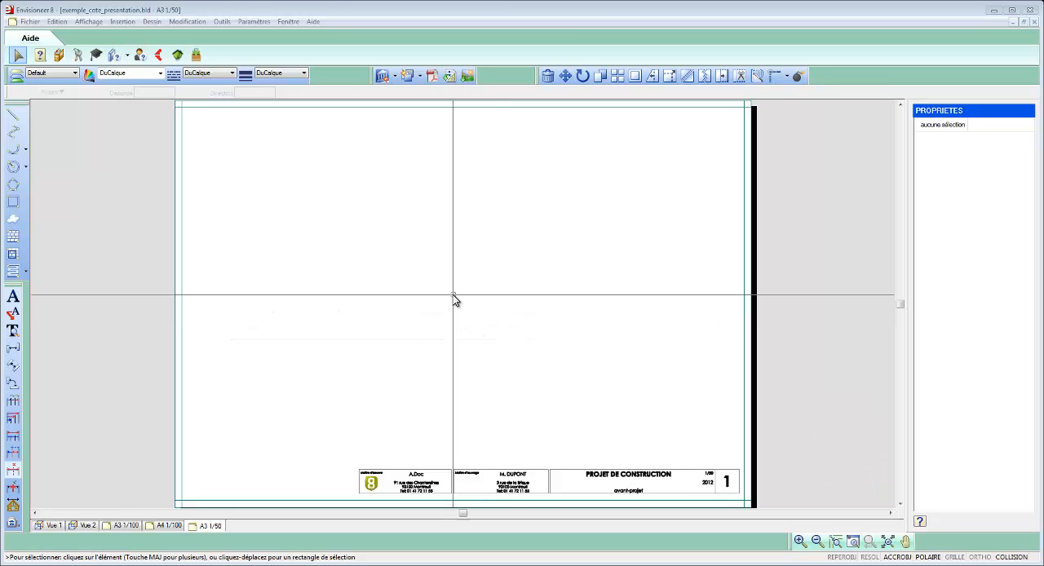
Compare the scale in the A3 1/50 sheet's view properties with the insertion scale offered by the view insertion manager
right_click(452, 294)
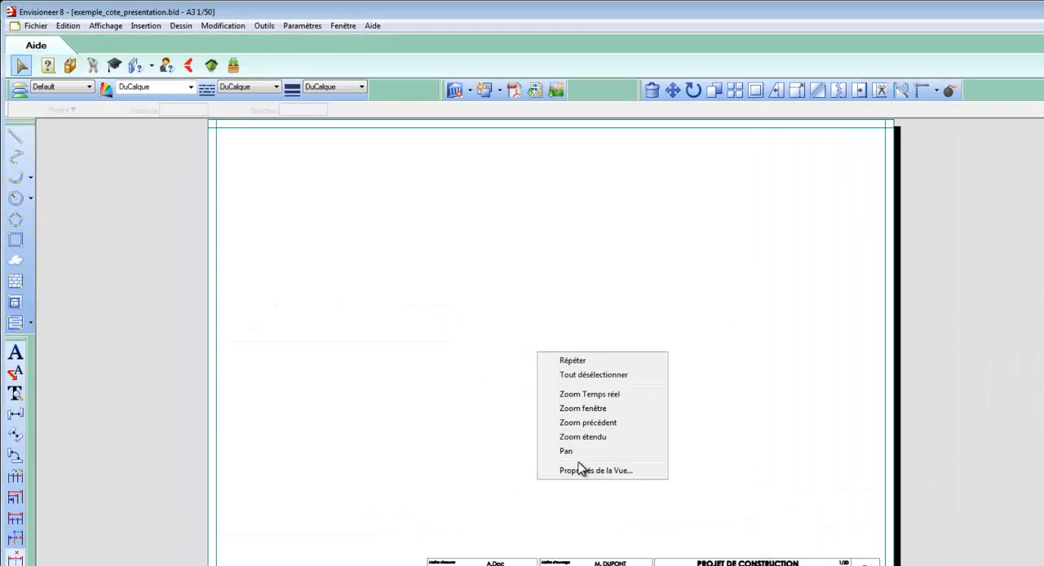
left_click(581, 470)
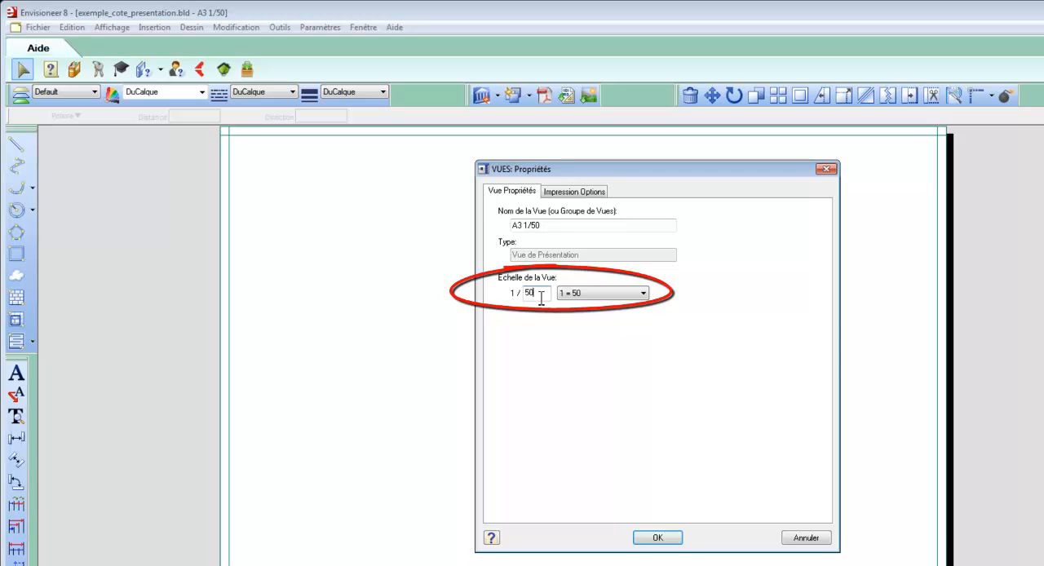
left_click(658, 538)
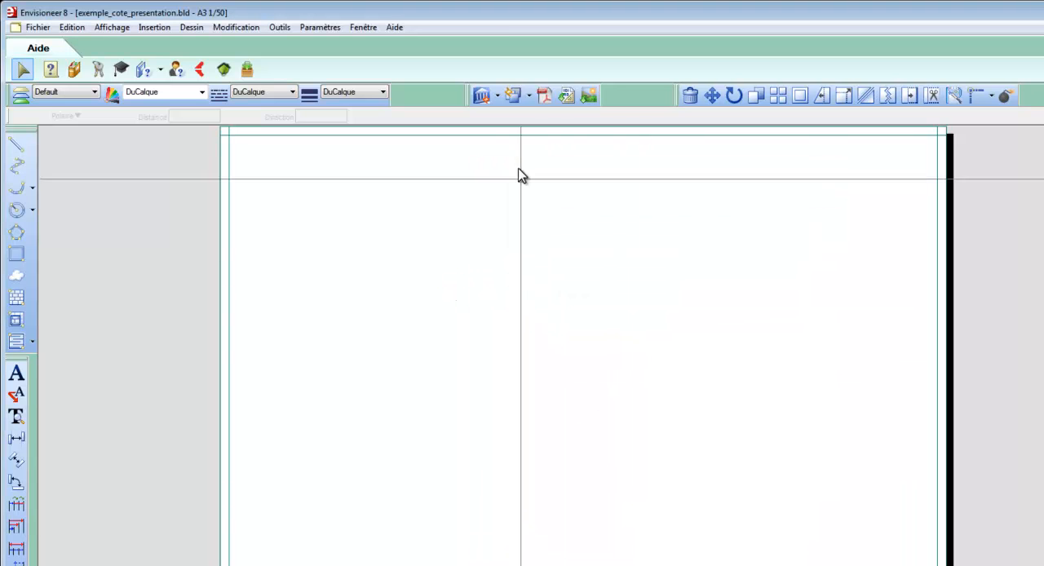
left_click(496, 97)
left_click(502, 115)
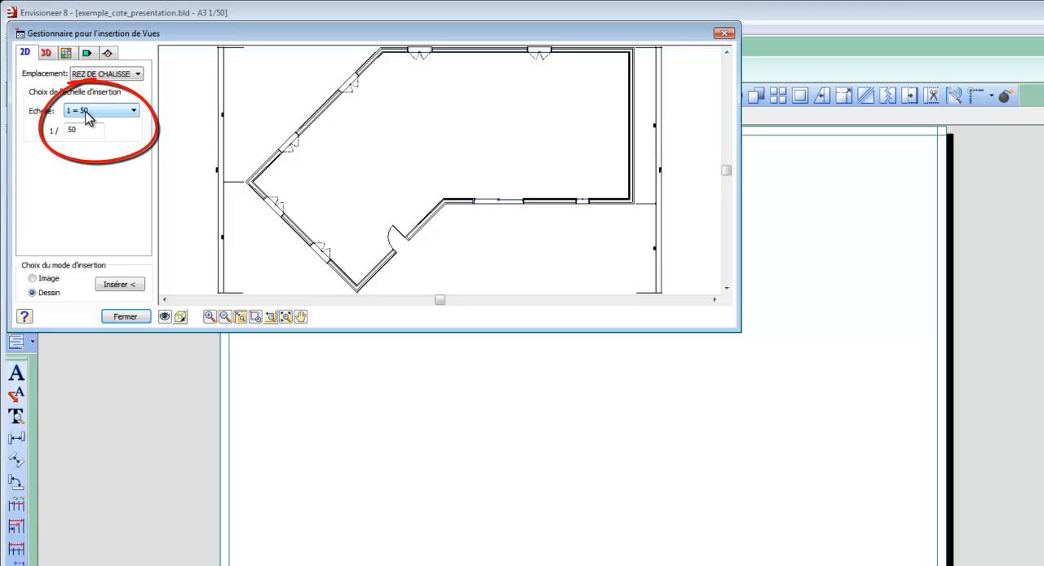
left_click(131, 312)
Set the A3 presentation view's scale to 1/75
right_click(348, 312)
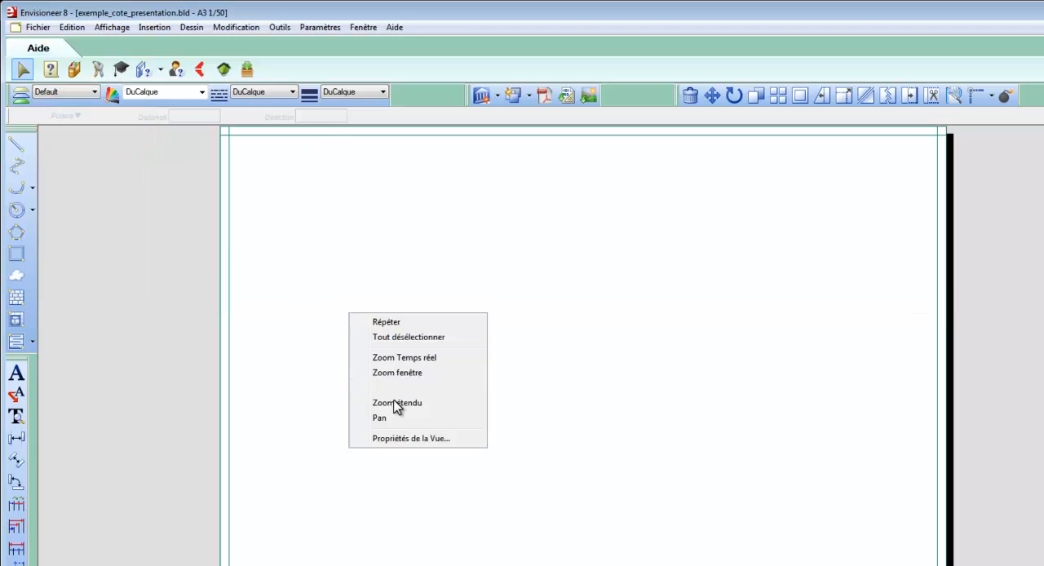
left_click(401, 438)
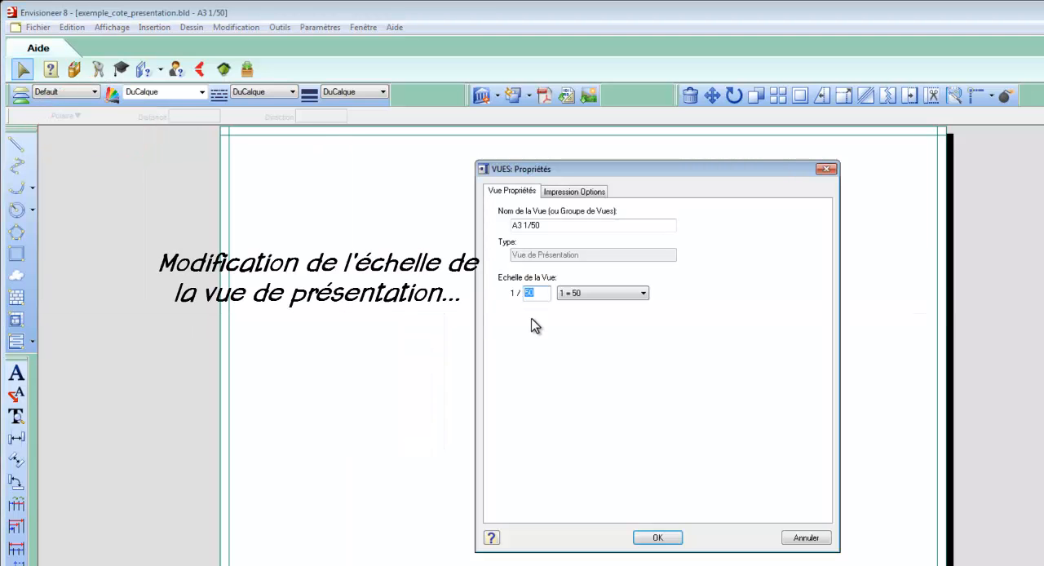
left_click(655, 537)
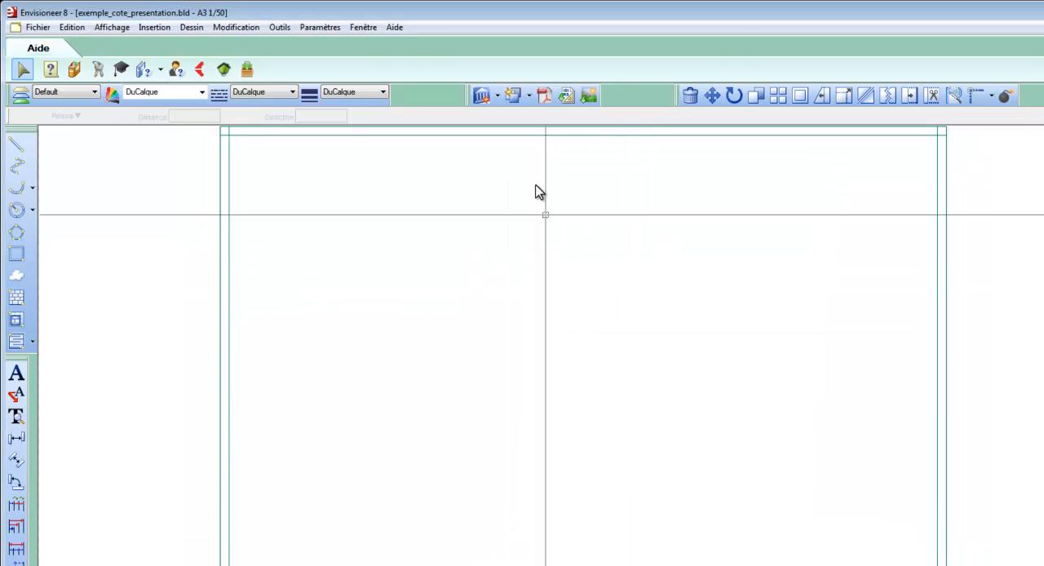
Check the insertion scale offered by the view insertion manager after the presentation view's scale change
left_click(498, 96)
left_click(506, 130)
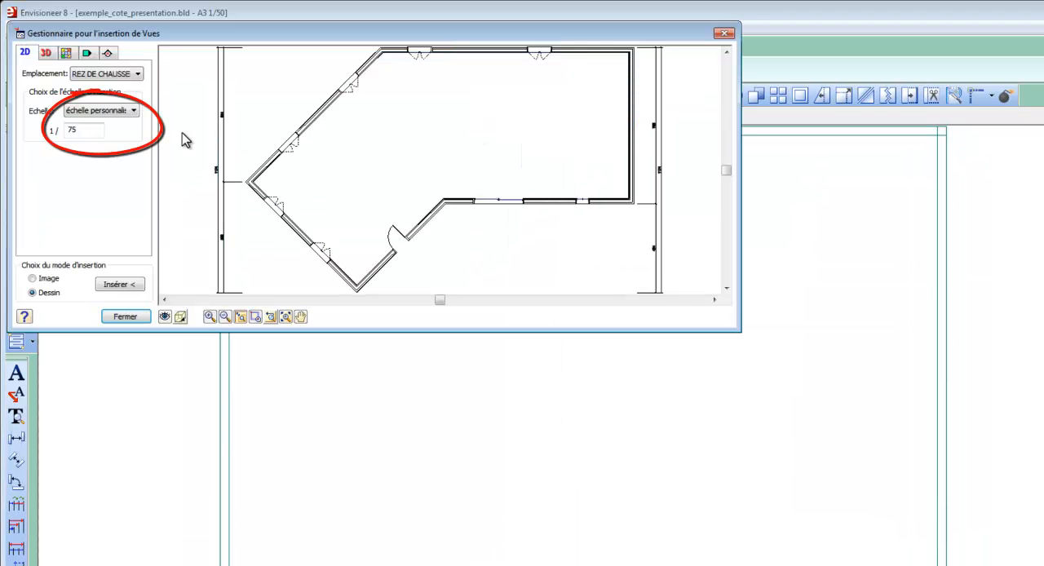
left_click(127, 316)
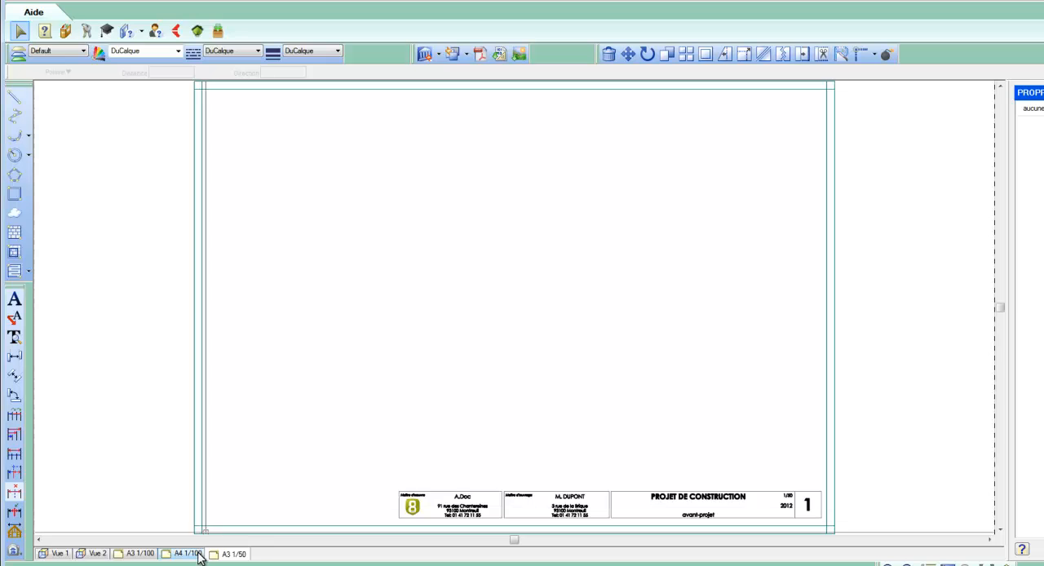
Insert the REZ DE CHAUSSE 2D view as a drawing at scale 1/100 in the centre of the A4 1/100 sheet
left_click(187, 554)
left_click(438, 57)
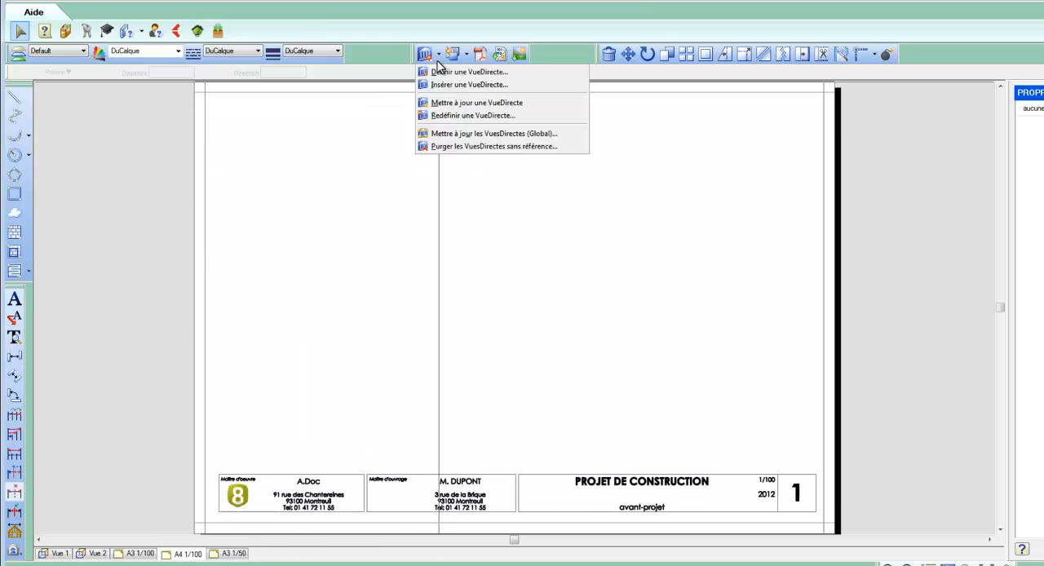
left_click(445, 72)
left_click(199, 250)
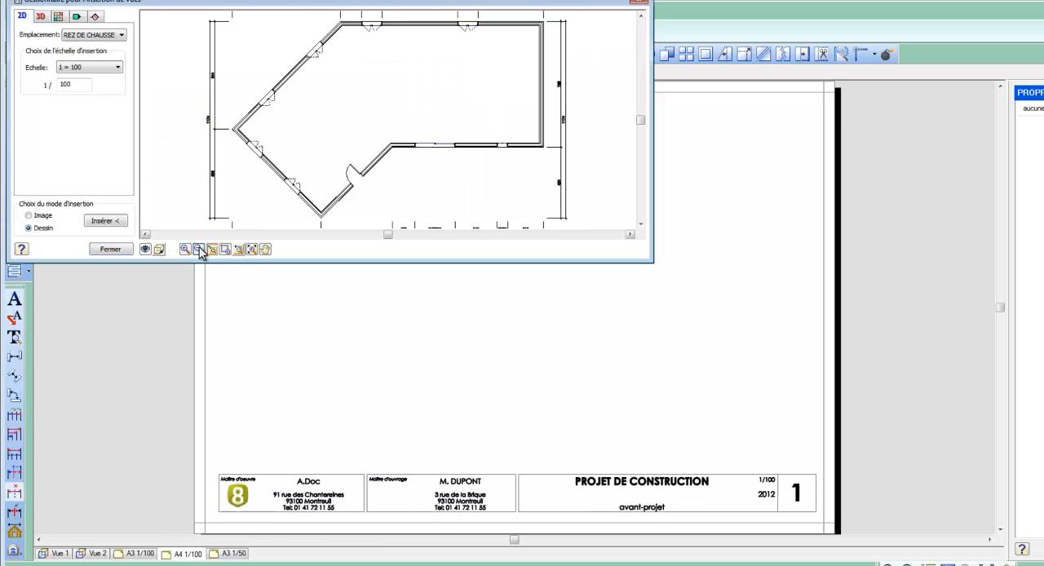
left_click(121, 227)
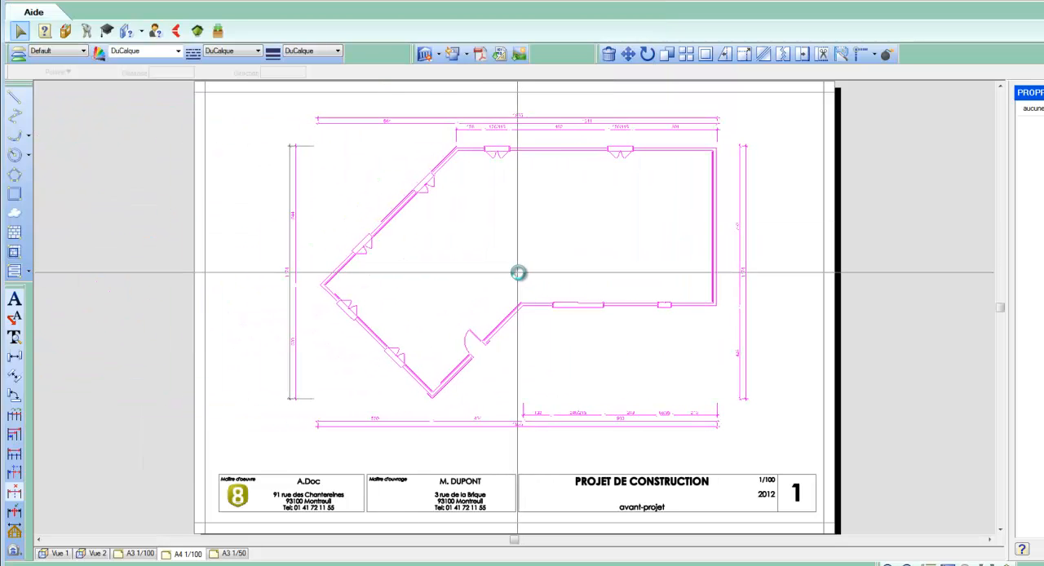
left_click(519, 272)
Float the annotation tools over the plan and add an aligned dimension from the plan's leftmost corner to the first window of the lower slanted wall
scroll(380, 359, "up", 3)
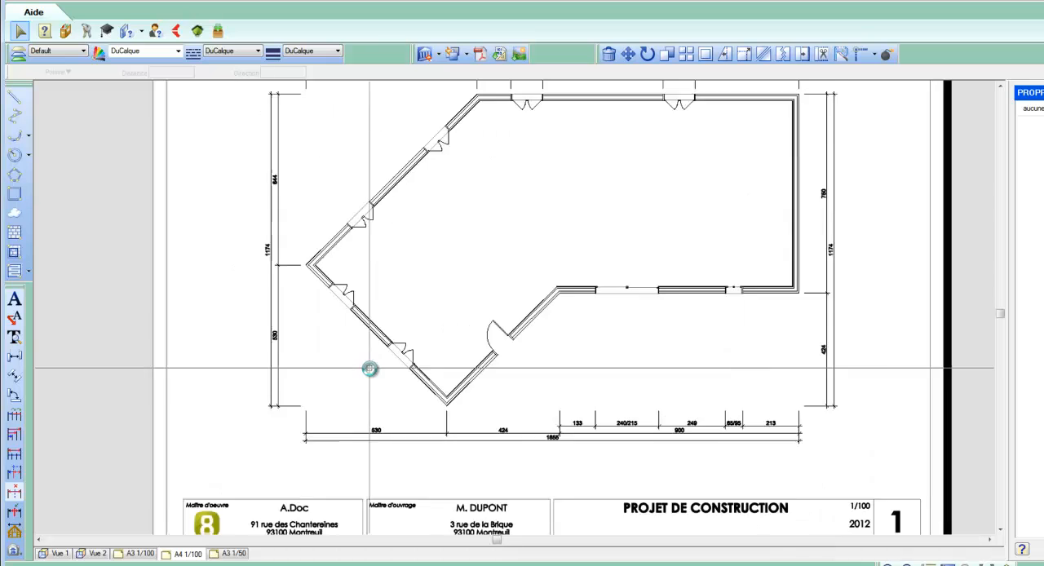
scroll(370, 369, "up", 1)
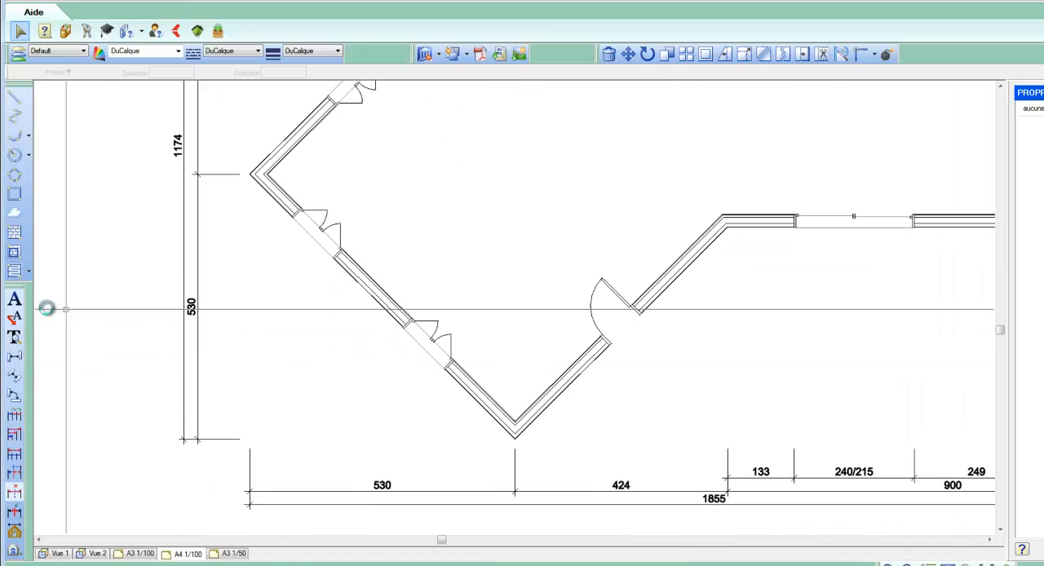
left_click_drag(18, 294, 403, 180)
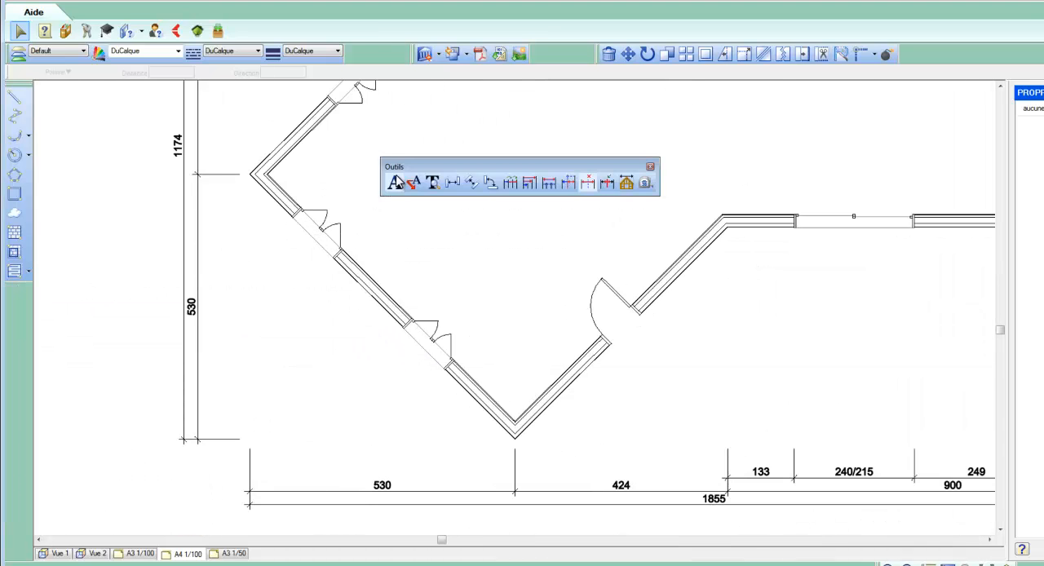
left_click(471, 185)
left_click(250, 175)
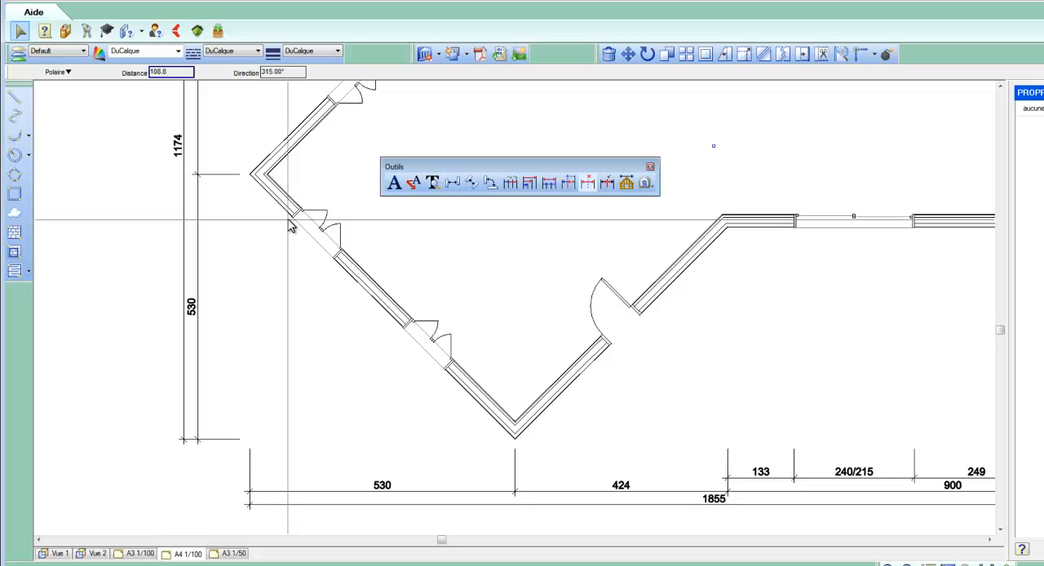
left_click(292, 217)
left_click(271, 236)
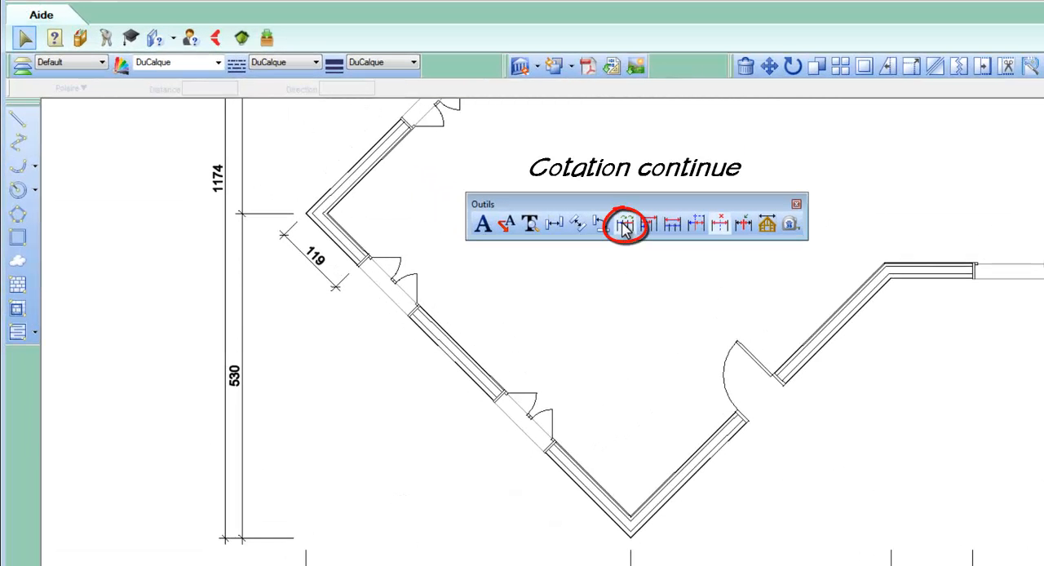
Continue the 119 dimension as a chain along the lower slanted wall, through both window openings to the plan's lowest corner
left_click(624, 227)
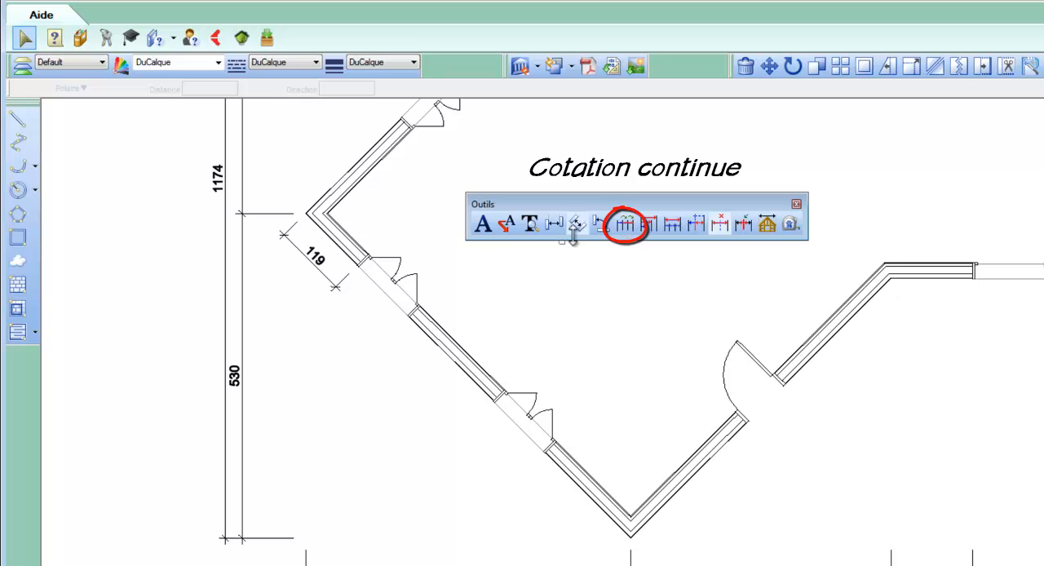
left_click(341, 280)
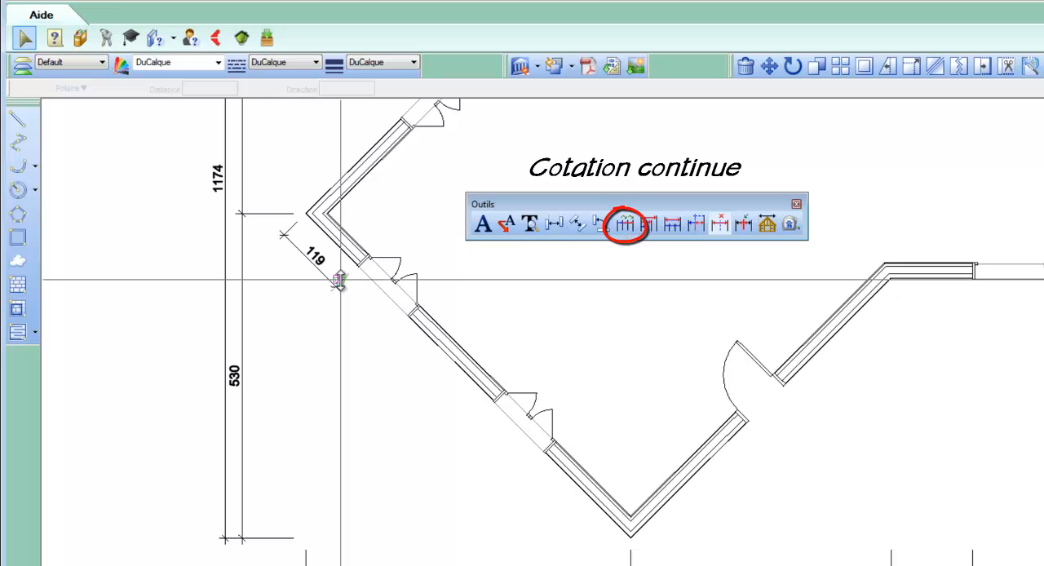
left_click(412, 315)
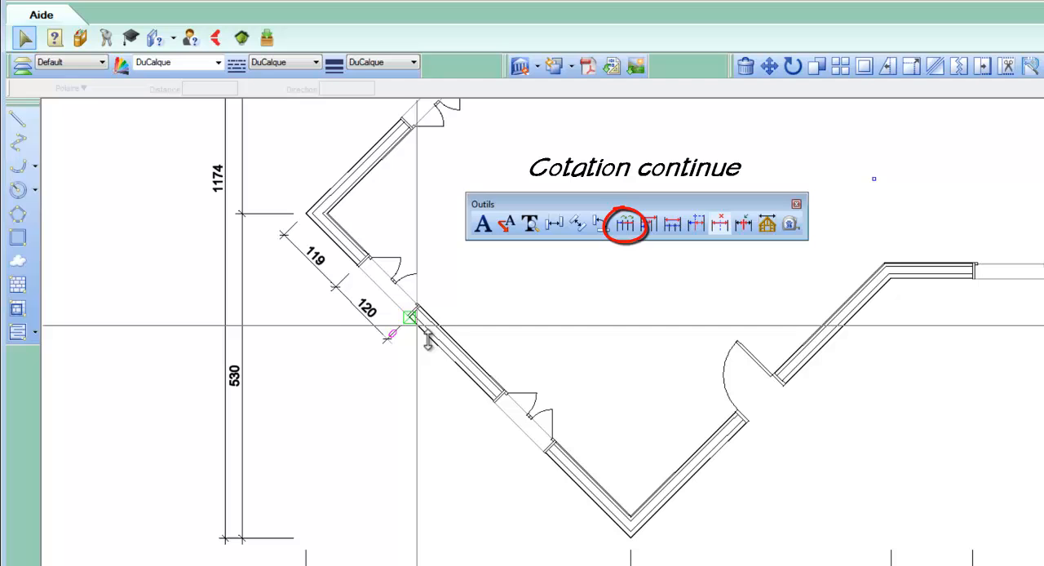
left_click(495, 398)
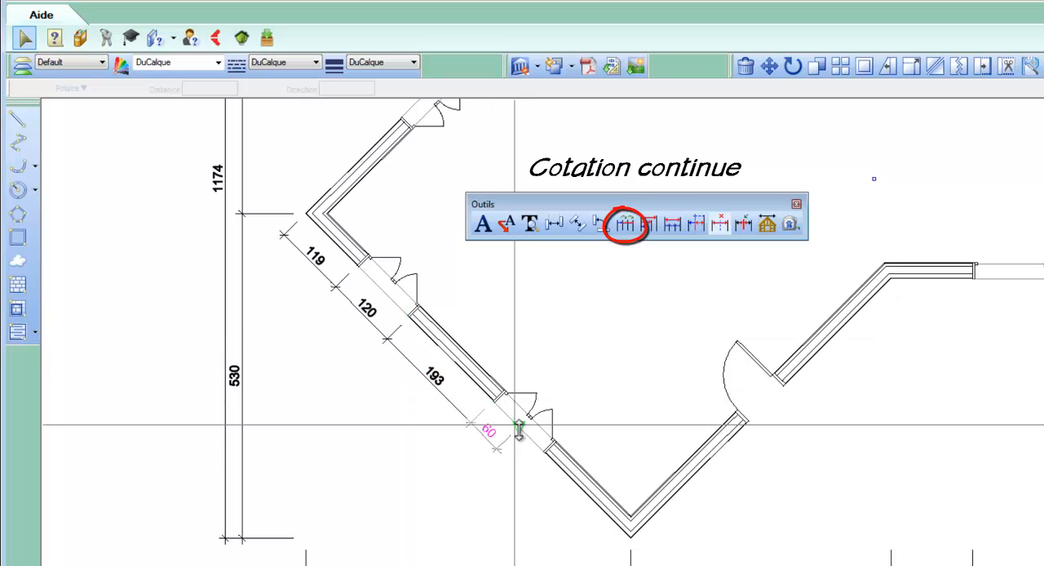
left_click(544, 448)
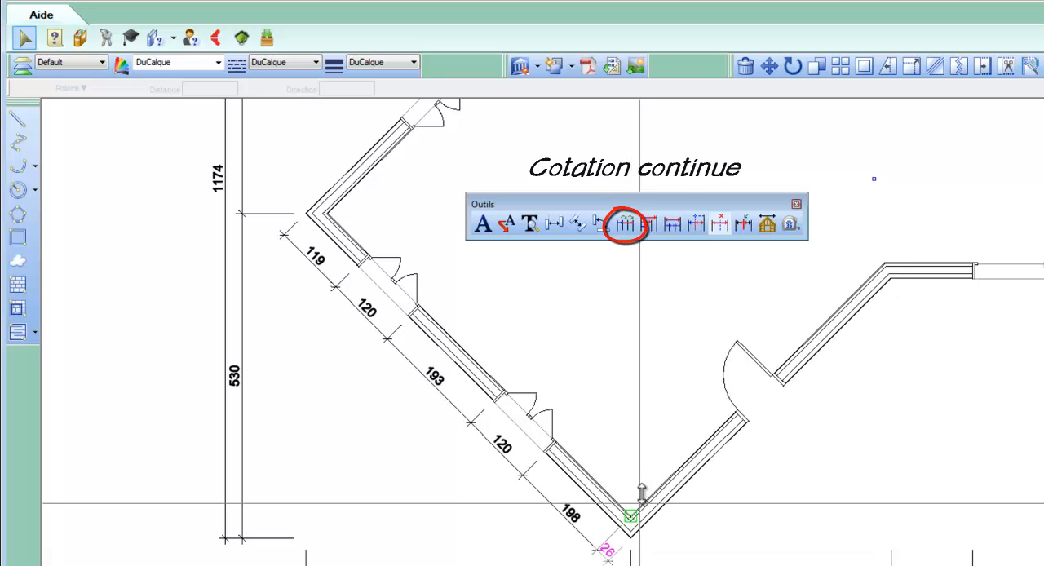
Add an overall dimension outside the slanted wall's chain, covering all five of its individual dimensions
left_click(673, 228)
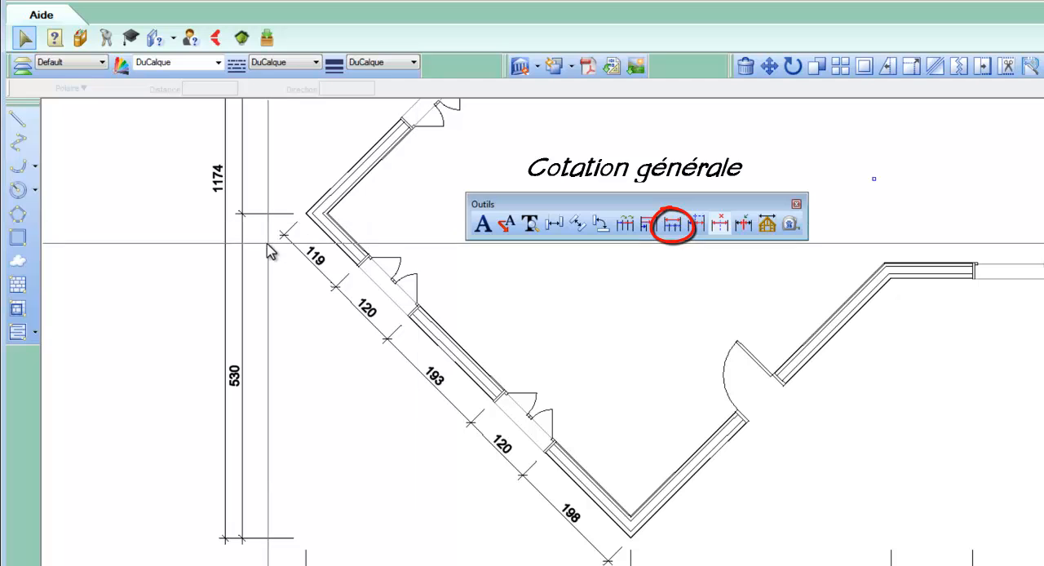
left_click(314, 265)
left_click(375, 333)
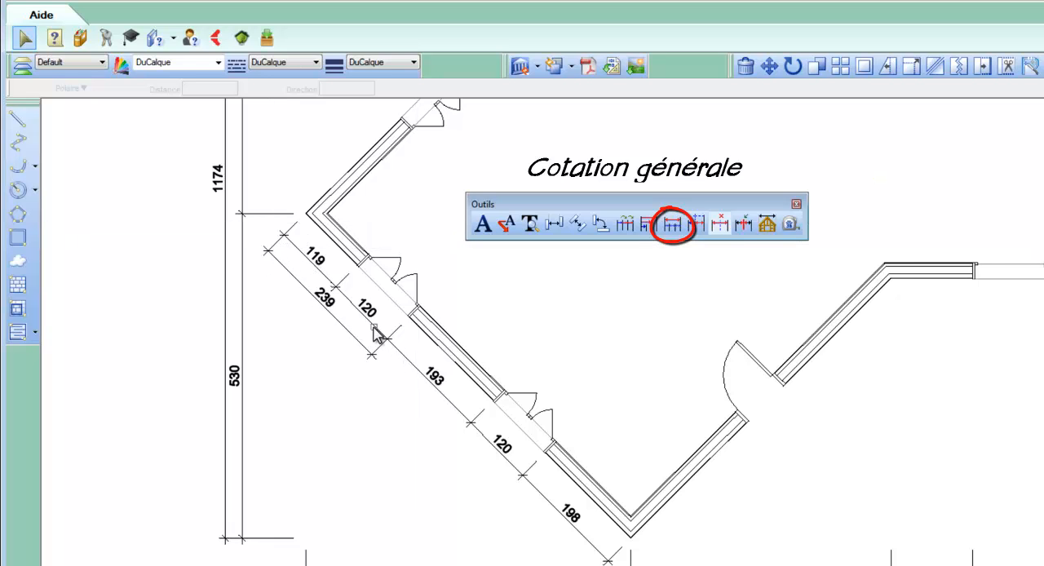
left_click(420, 379)
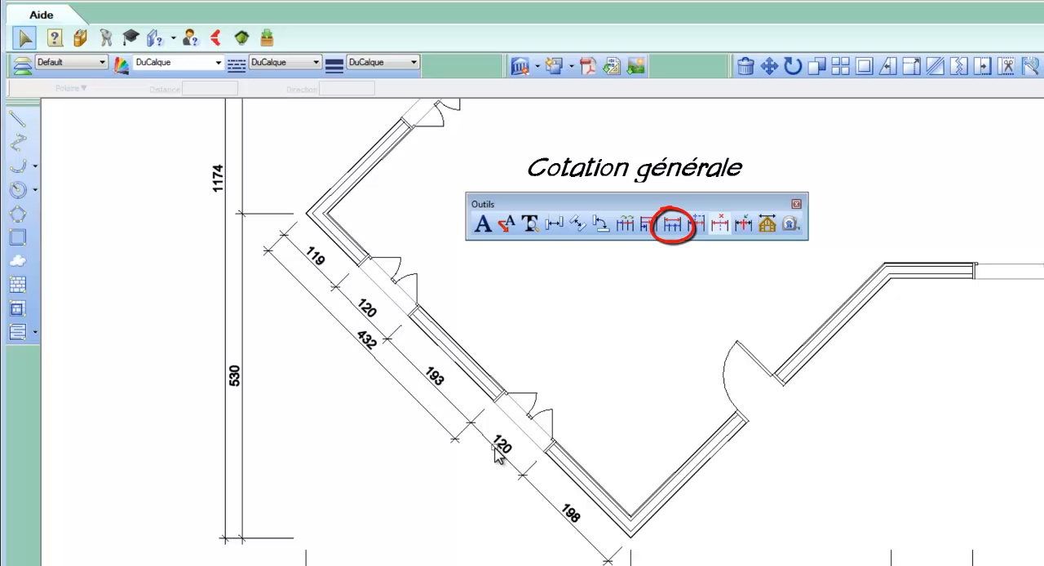
left_click(538, 499)
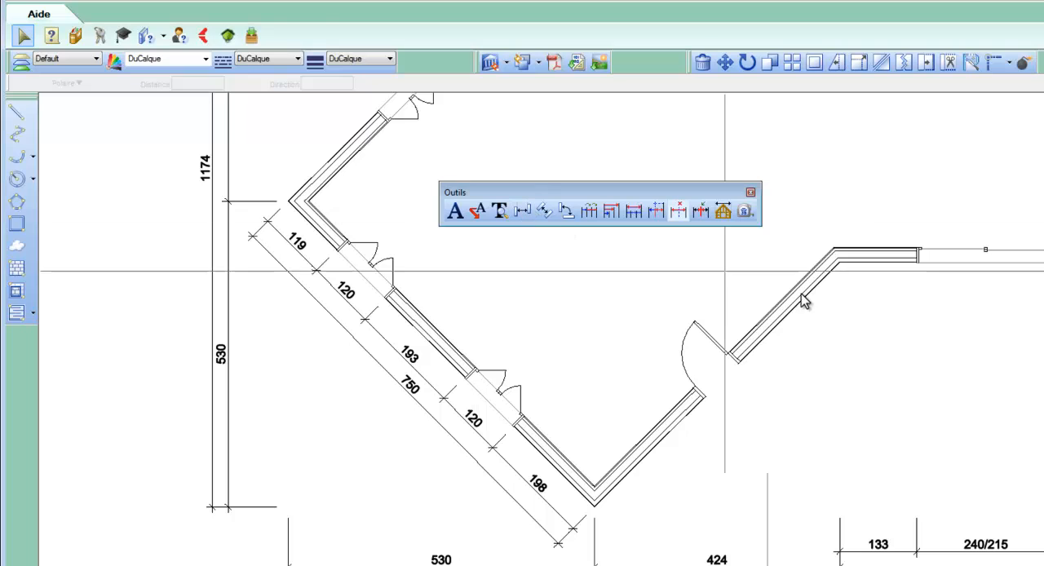
Dimension the short horizontal wall segment from its inner corner to the sliding window's edge, placing the line just below the wall
left_click(841, 265)
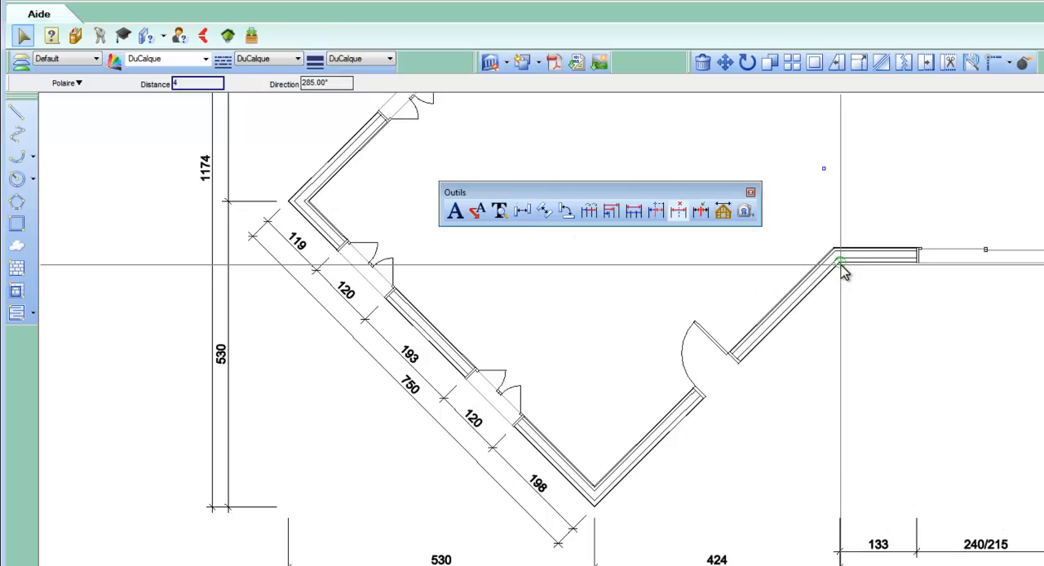
left_click(916, 269)
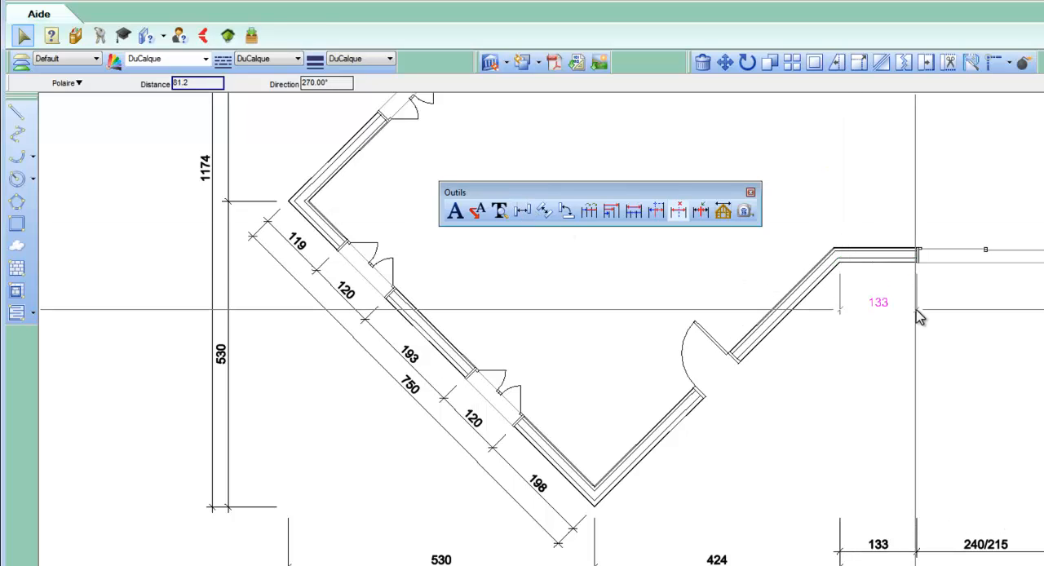
left_click(917, 315)
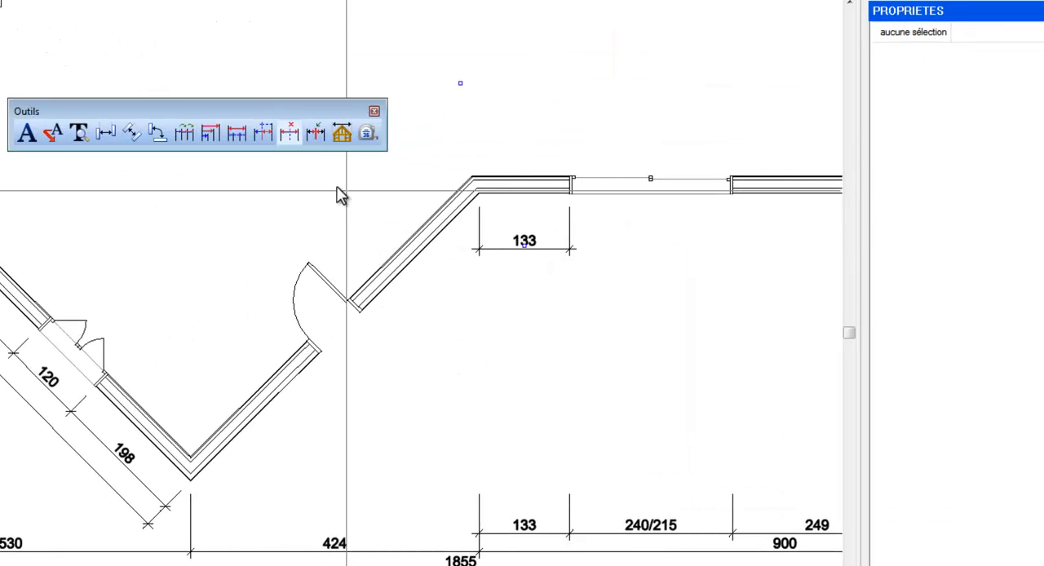
Add baseline dimensions from the 133 dimension's corner origin to each following opening edge and the wall's far corner, and finish the command
left_click(214, 137)
left_click(478, 225)
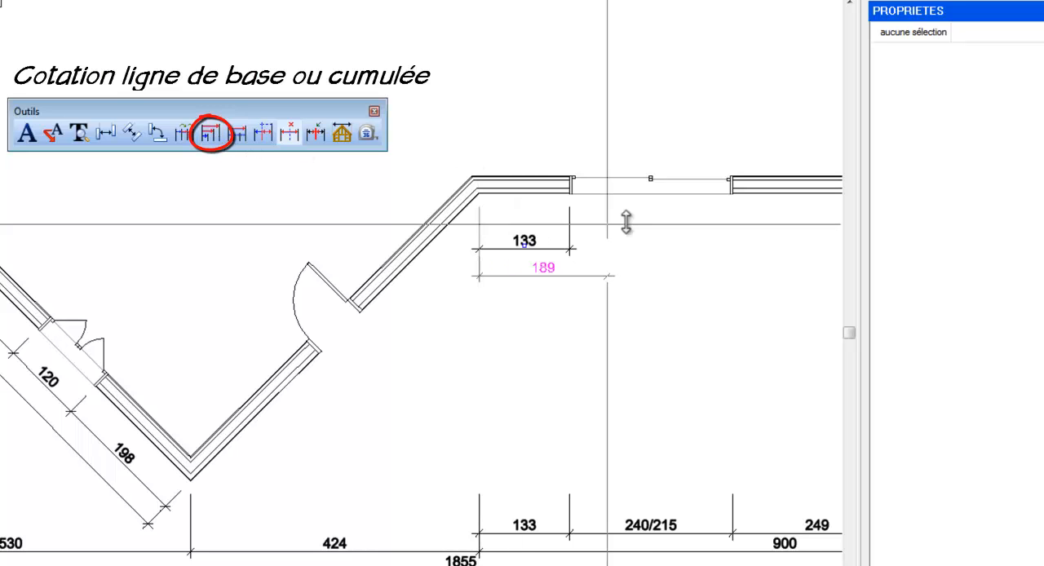
left_click(731, 195)
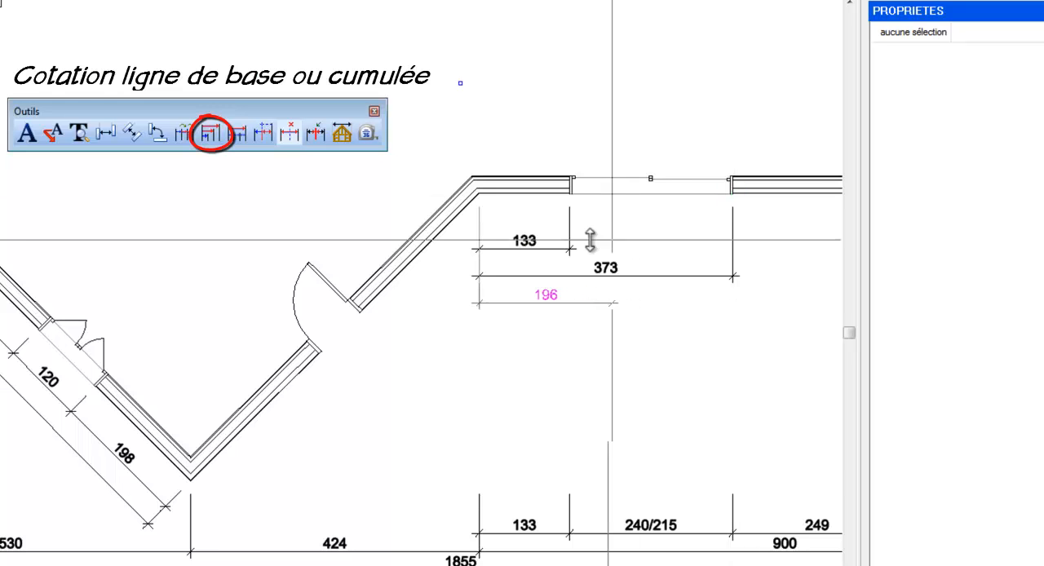
scroll(571, 237, "down", 2)
scroll(569, 237, "down", 1)
scroll(813, 219, "up", 3)
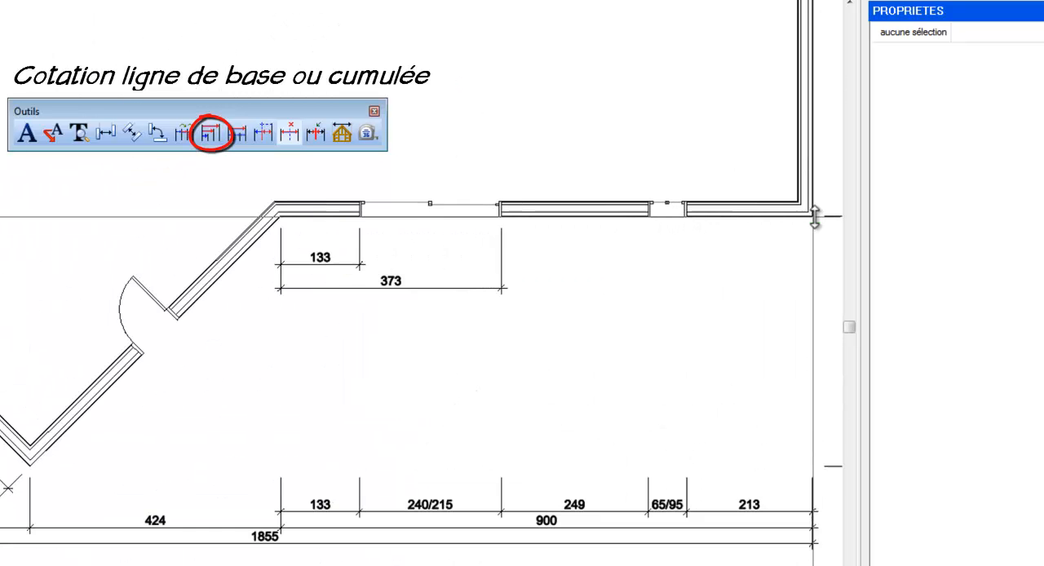
left_click(611, 217)
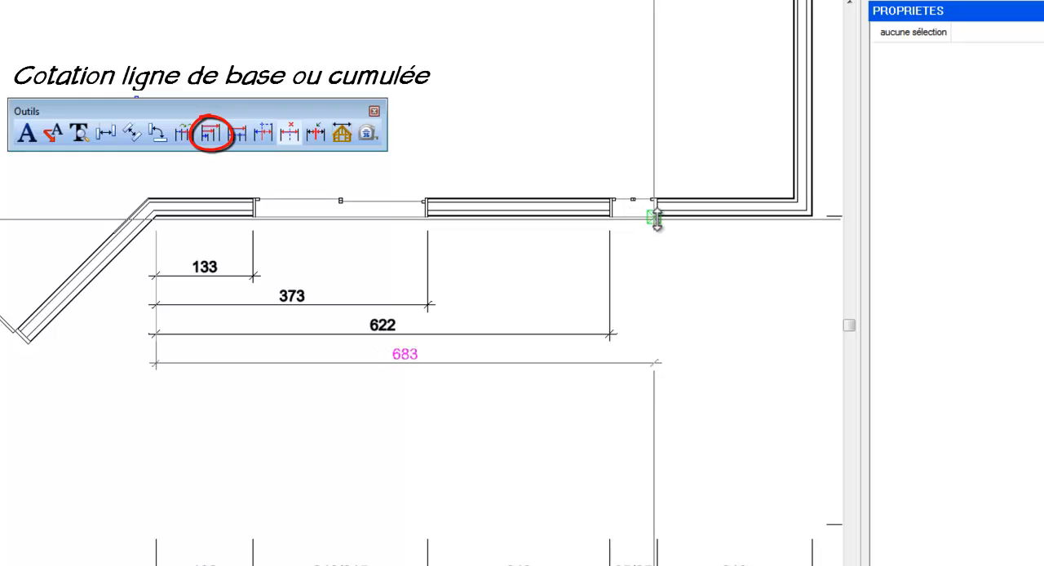
left_click(657, 217)
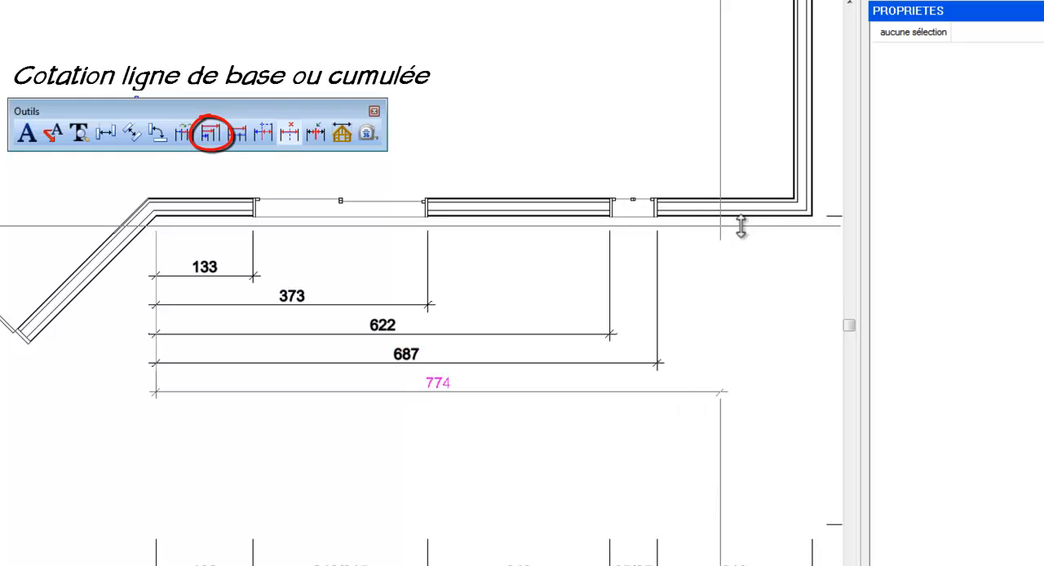
left_click(813, 218)
right_click(818, 223)
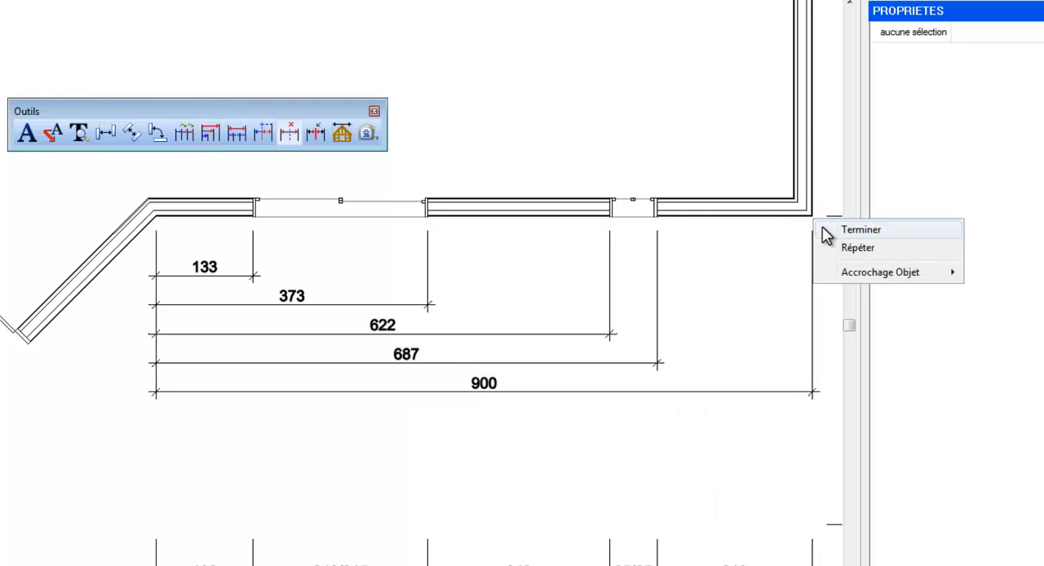
left_click(826, 228)
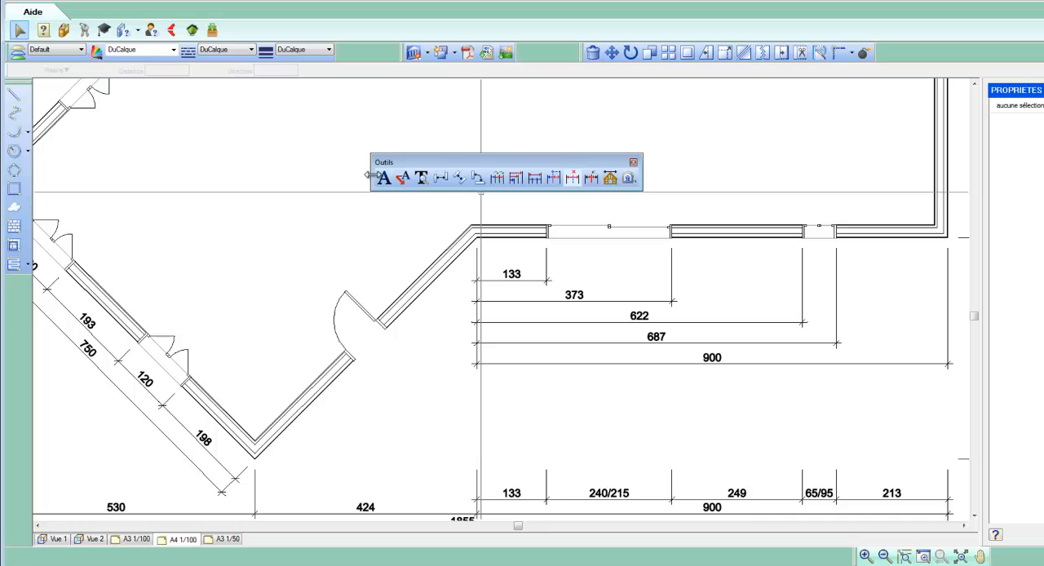
Dock the annotation tools beside the drawing tools and draw a closed revision cloud around the door opening in the slanted wall
left_click_drag(376, 168, 15, 277)
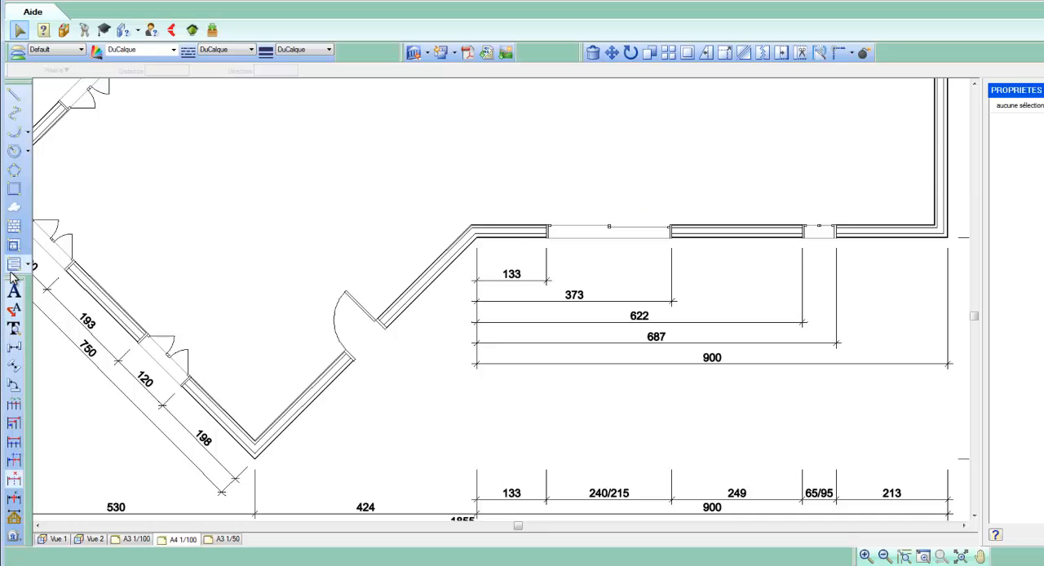
left_click(18, 211)
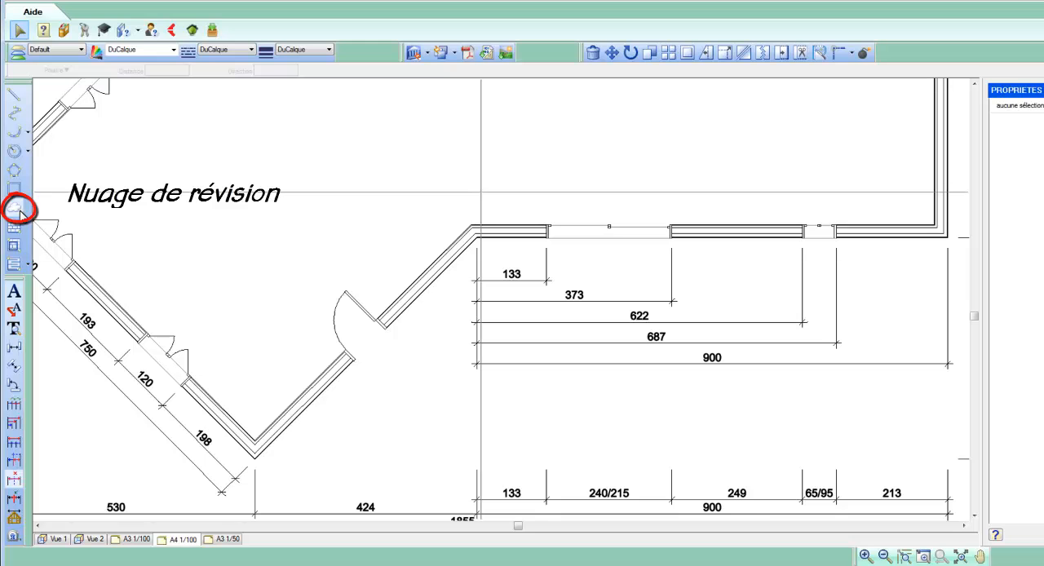
left_click(234, 315)
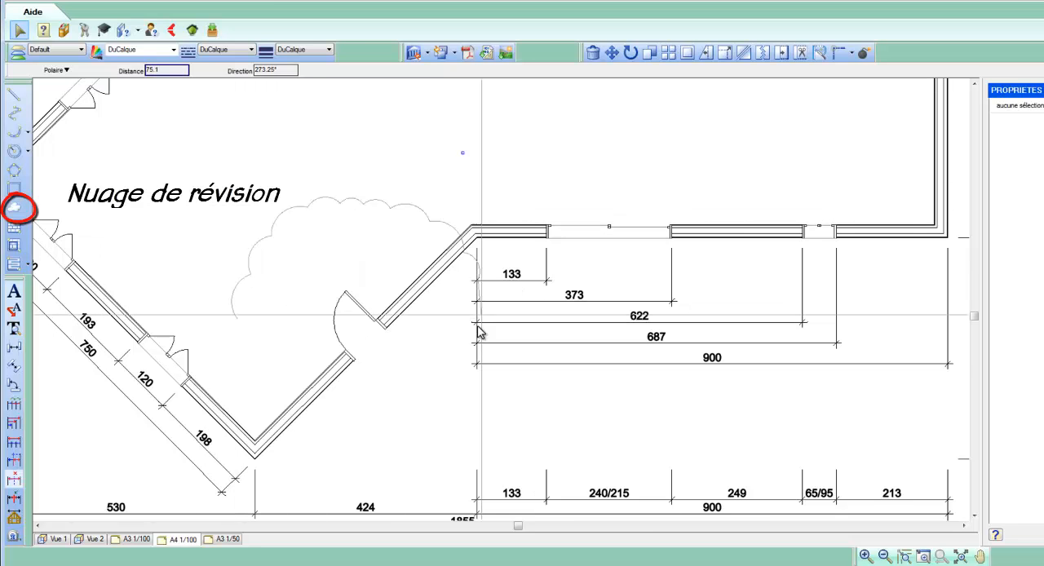
left_click(231, 319)
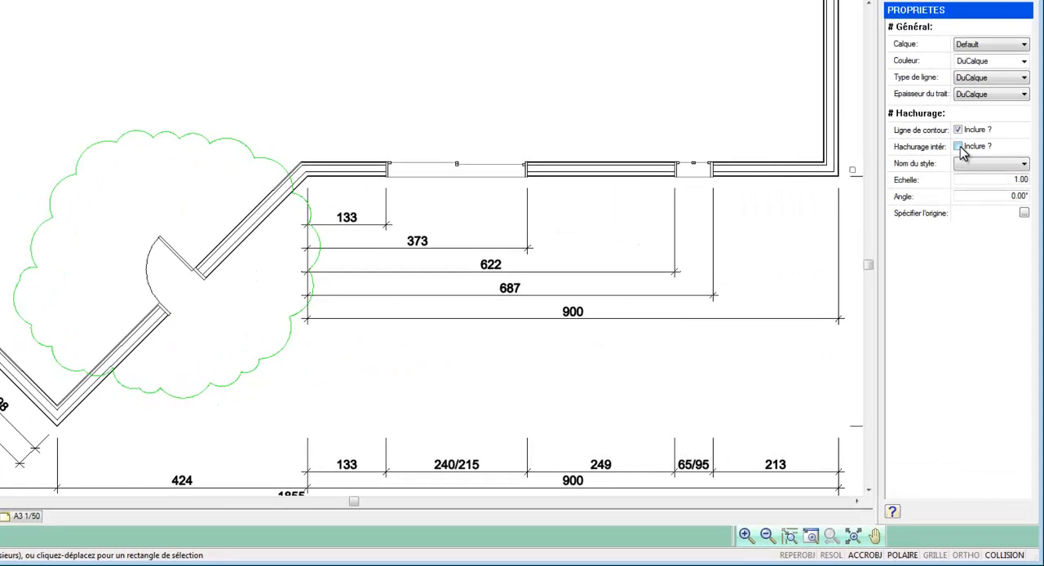
Include interior hatching in the revision cloud and set its style to a "Lignes 45° Echelle" pattern
left_click(959, 147)
left_click(979, 163)
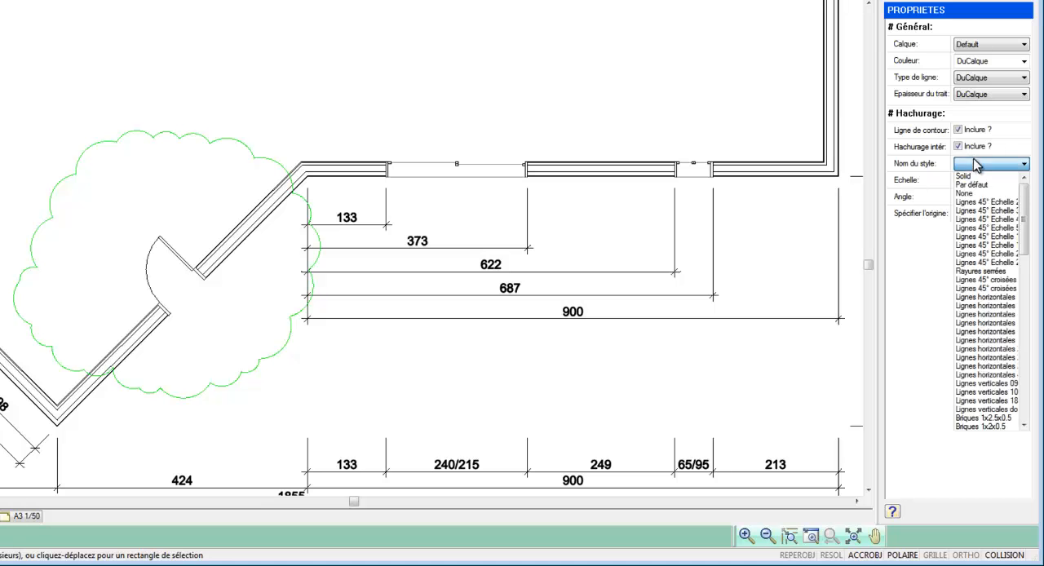
left_click(984, 227)
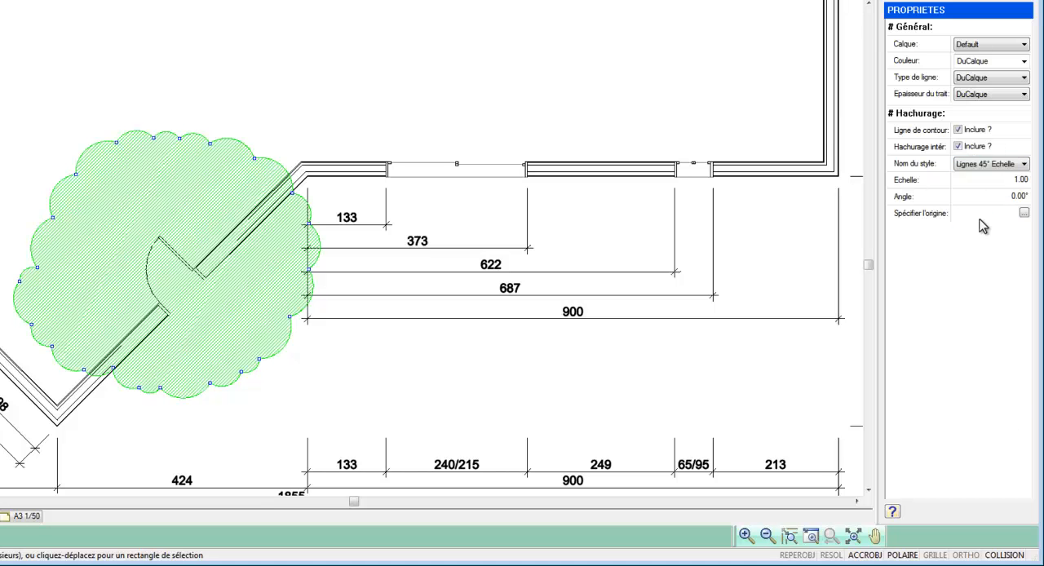